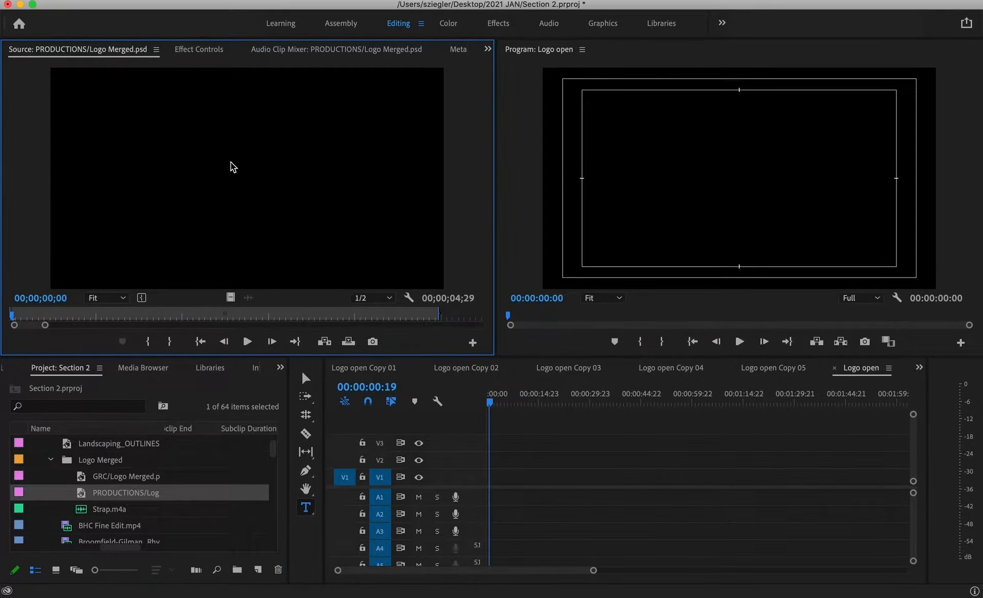
Step: Place the GRC/Logo Merged.psd clip at the start of V1 in the Logo open sequence and return the playhead to 00:00:00:01
left_click(81, 478)
double_click(81, 478)
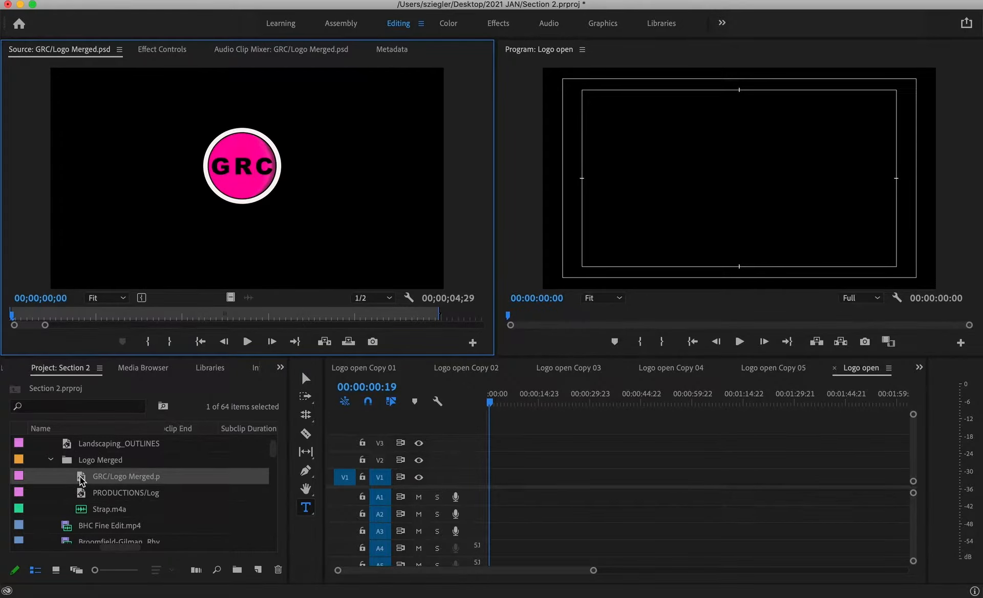
mouse_move(80, 478)
left_mouse_down()
mouse_move(254, 468)
mouse_move(563, 506)
mouse_move(484, 477)
mouse_move(516, 475)
left_mouse_up()
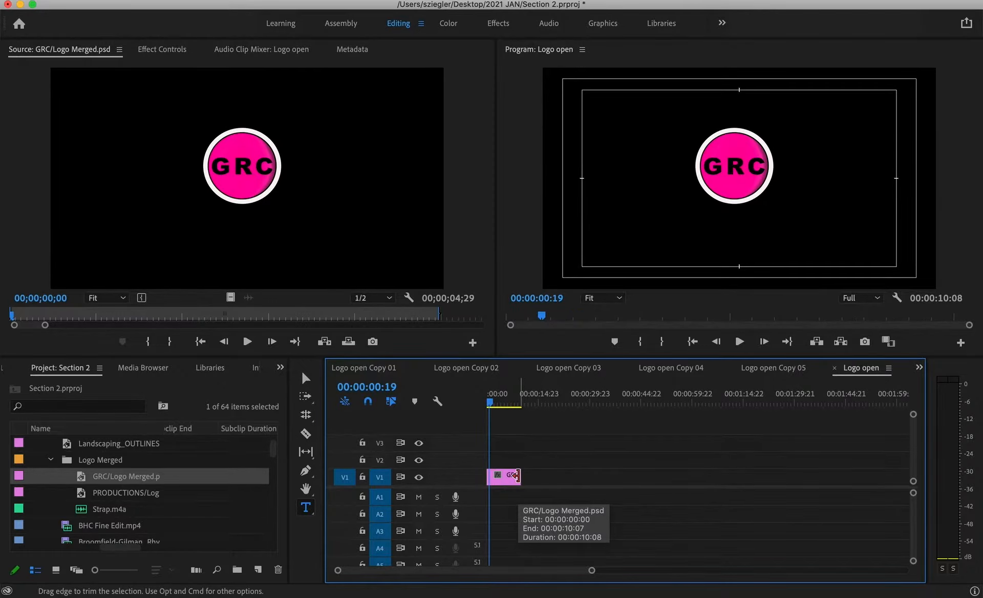
key("backslash")
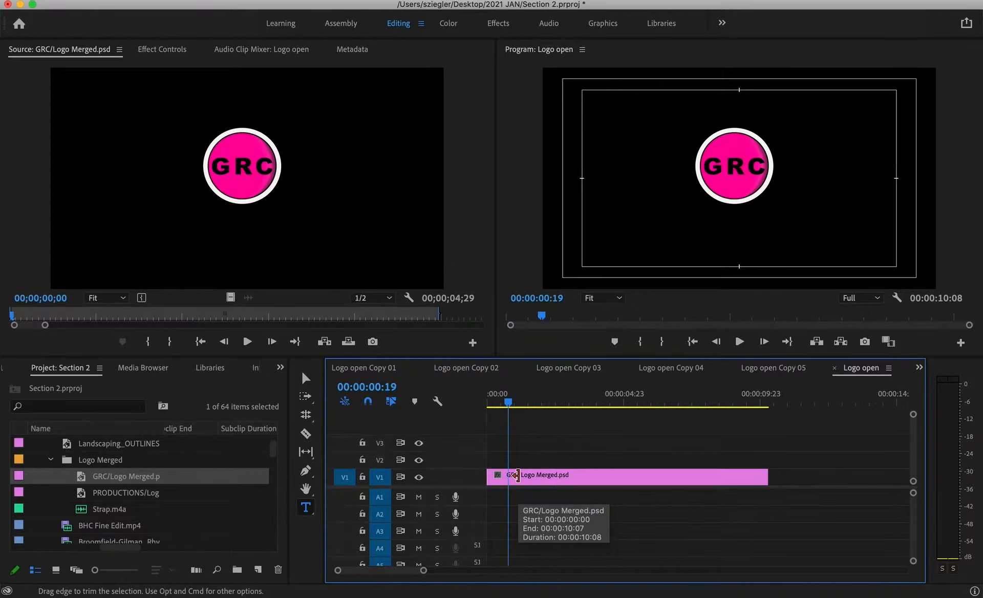
left_click_drag(507, 405, 487, 410)
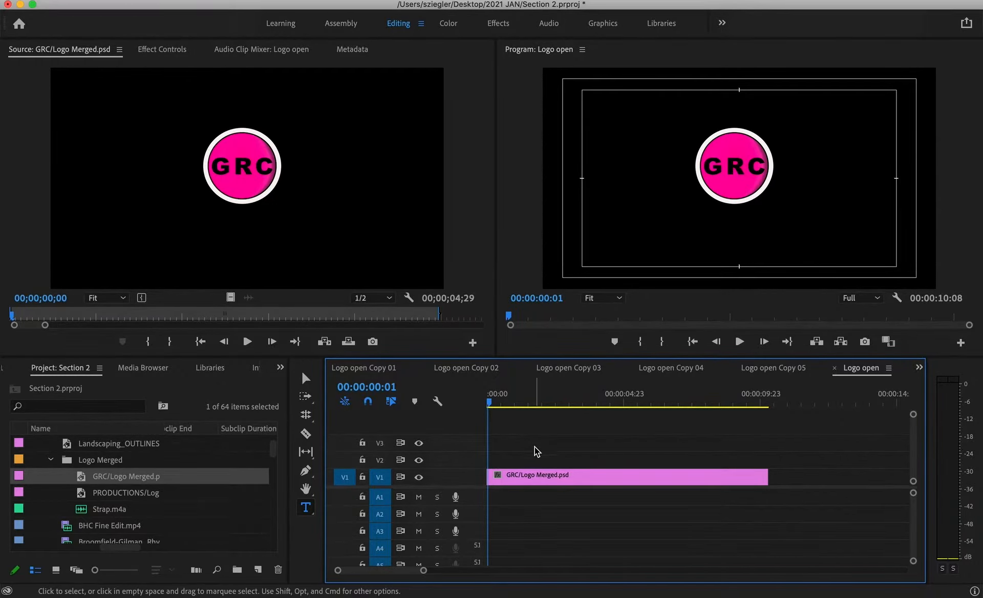
Step: Move the GRC logo clip's anchor point to the bottom edge of the circle, at about 936.7, 663.3
double_click(517, 475)
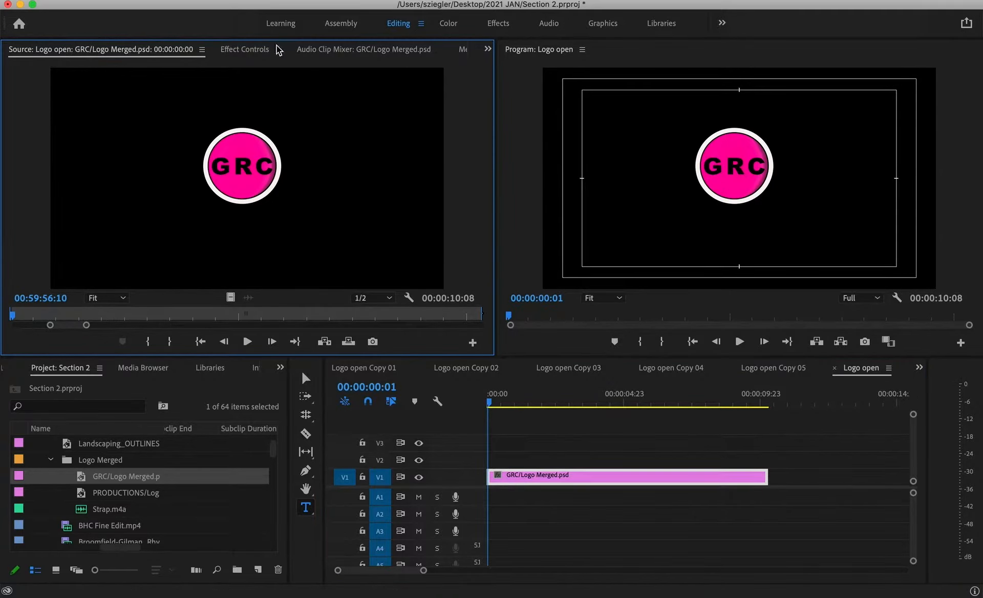
left_click(258, 50)
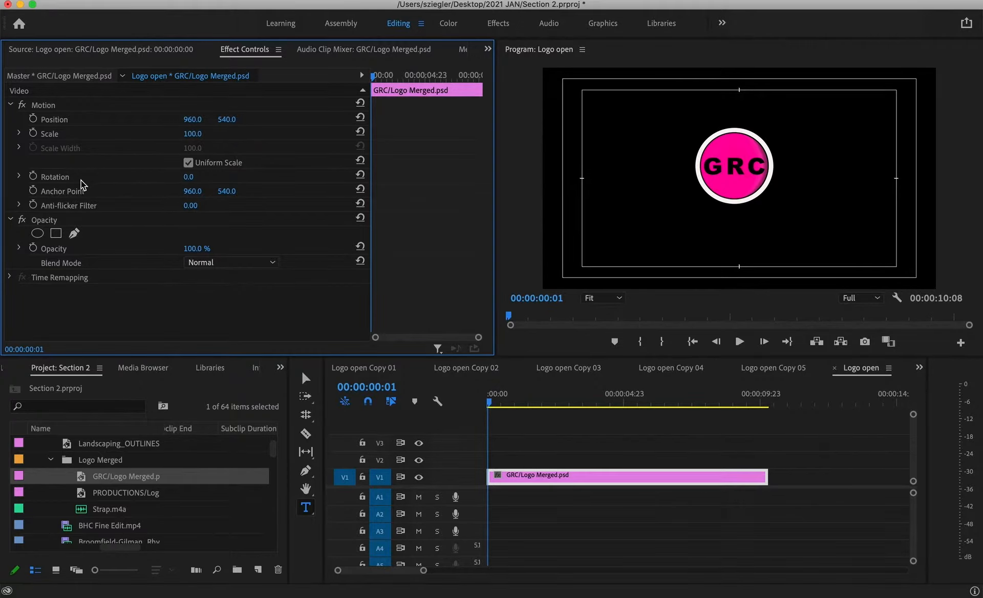
left_click(53, 190)
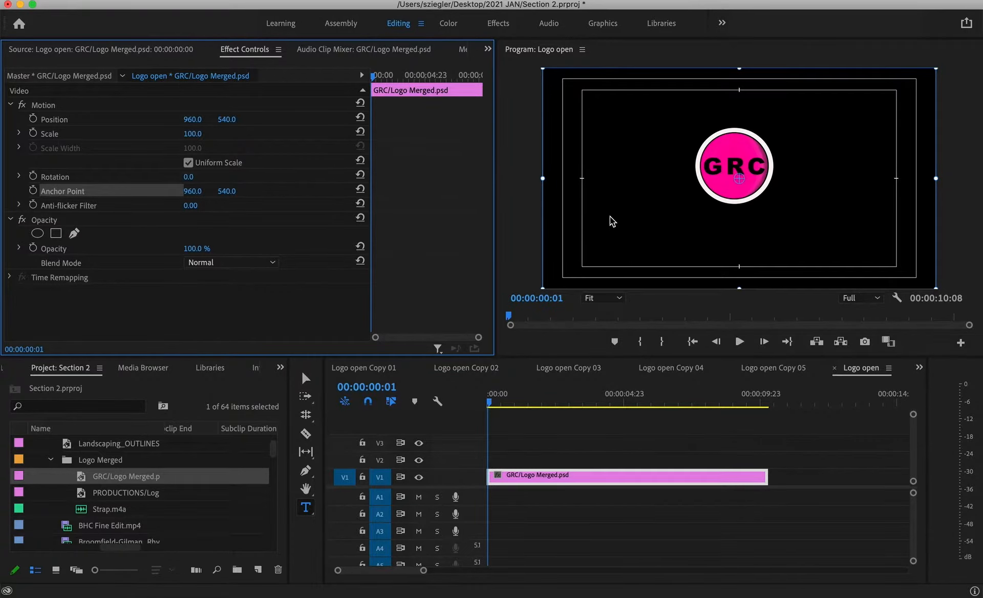
left_click_drag(740, 180, 734, 205)
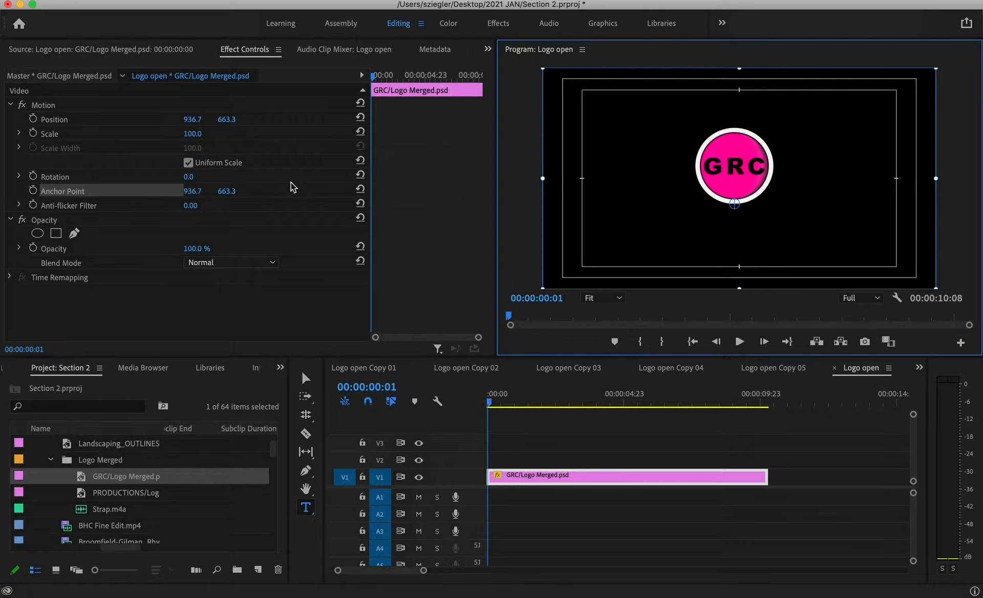
Step: Enable Position keyframing at 00:00:00:01 and move the logo straight up out of the frame, to about 936.7, -23.3
left_click(48, 121)
left_click(33, 119)
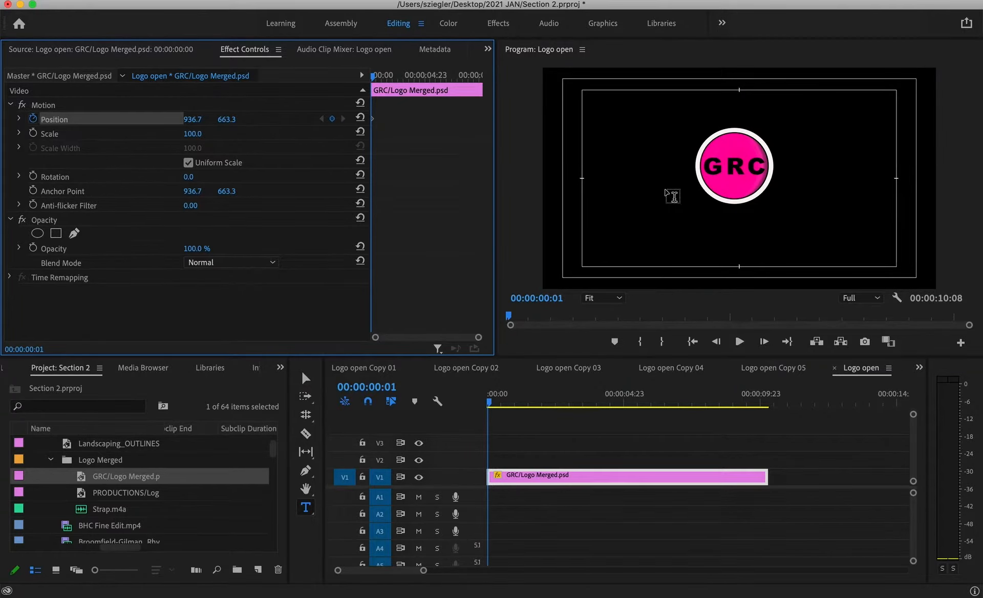
left_click(49, 106)
left_click(743, 231)
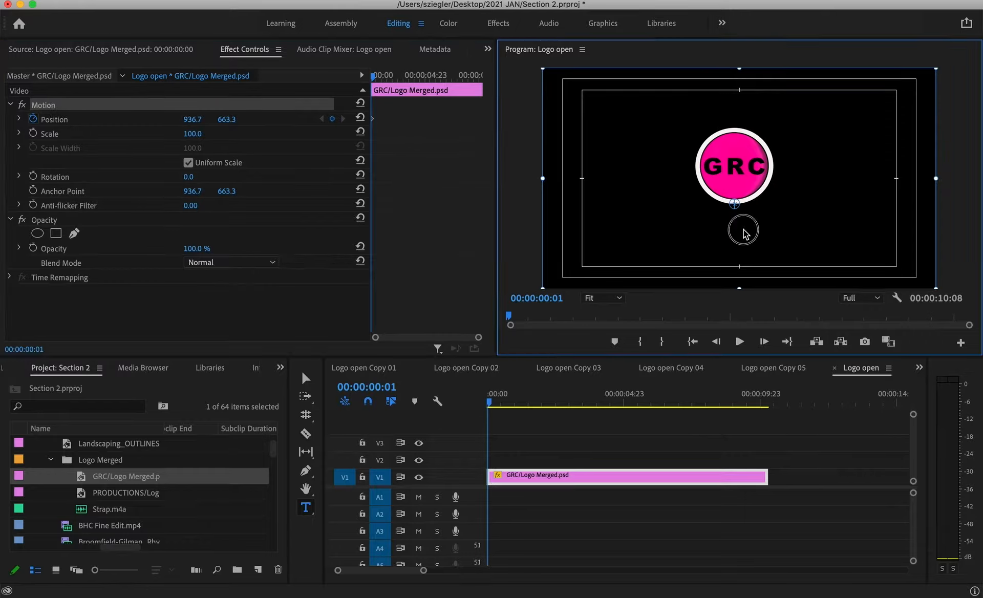
left_click_drag(743, 231, 739, 93)
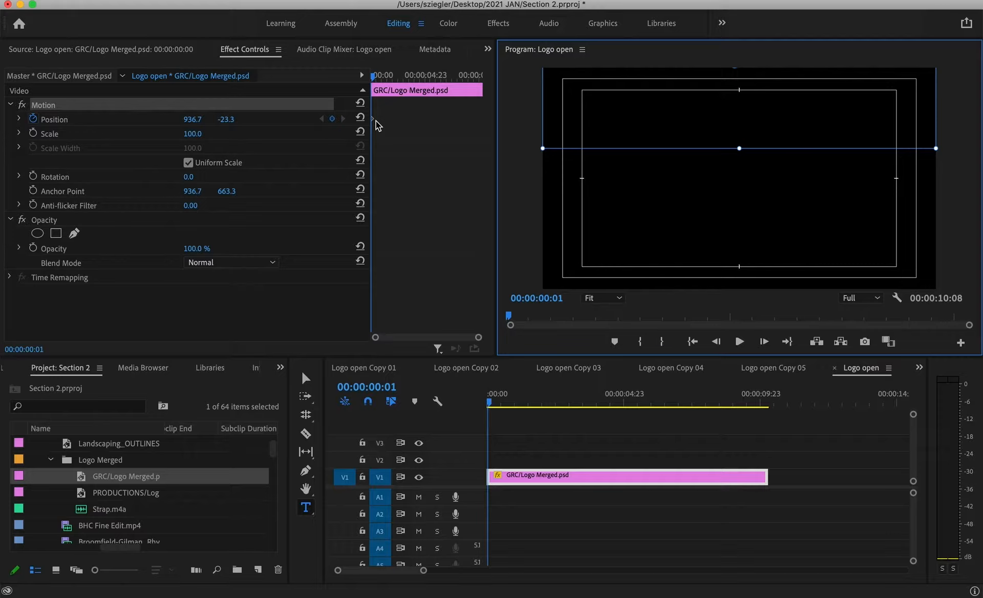
Step: Keyframe the logo down at 00:00:00:06 with vertical position about 666.7, and back up at 00:00:00:11 with about 93.3
key("shift+Right")
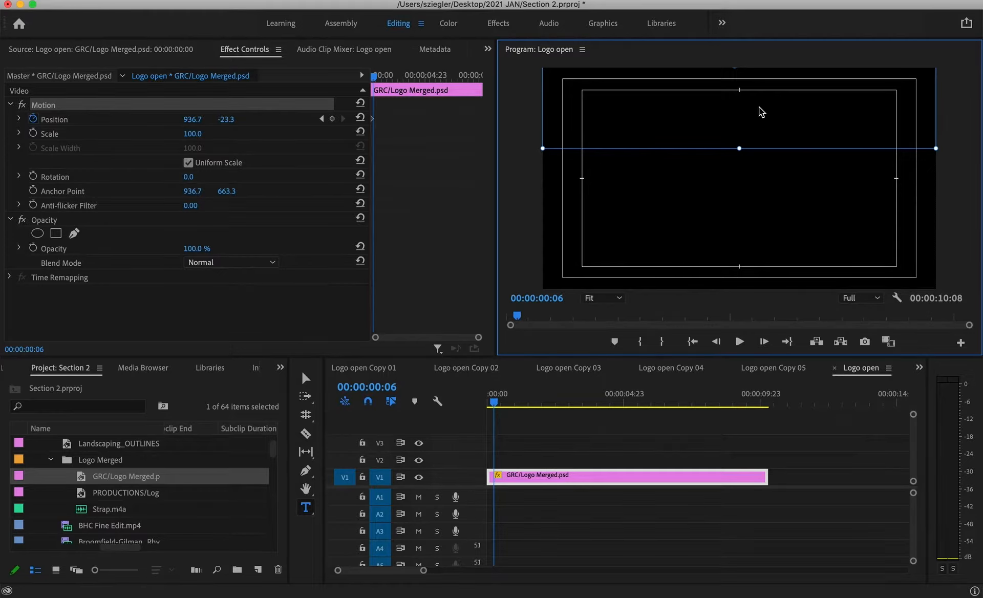
left_click_drag(758, 108, 760, 251)
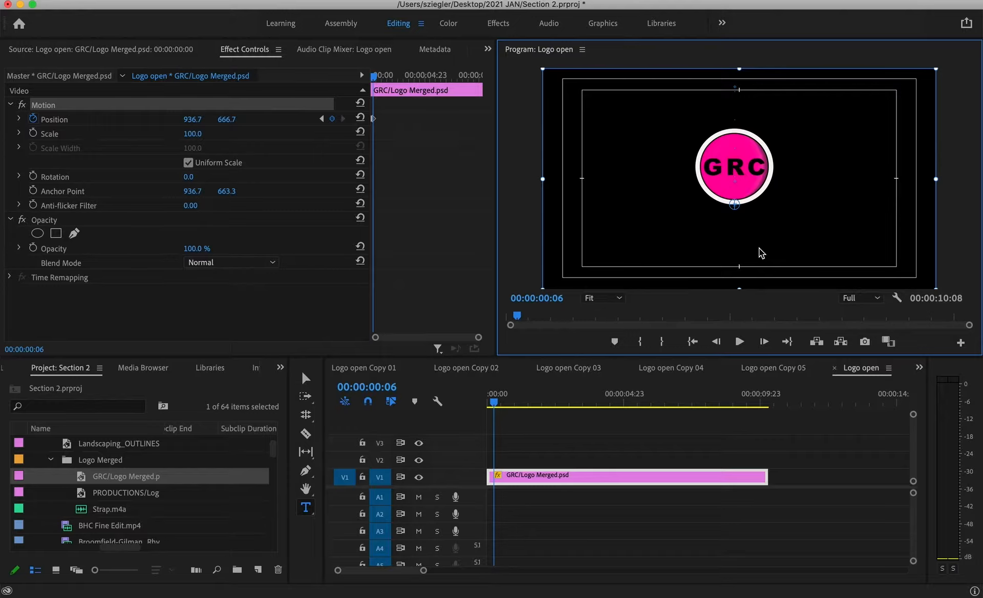
key("shift+Right")
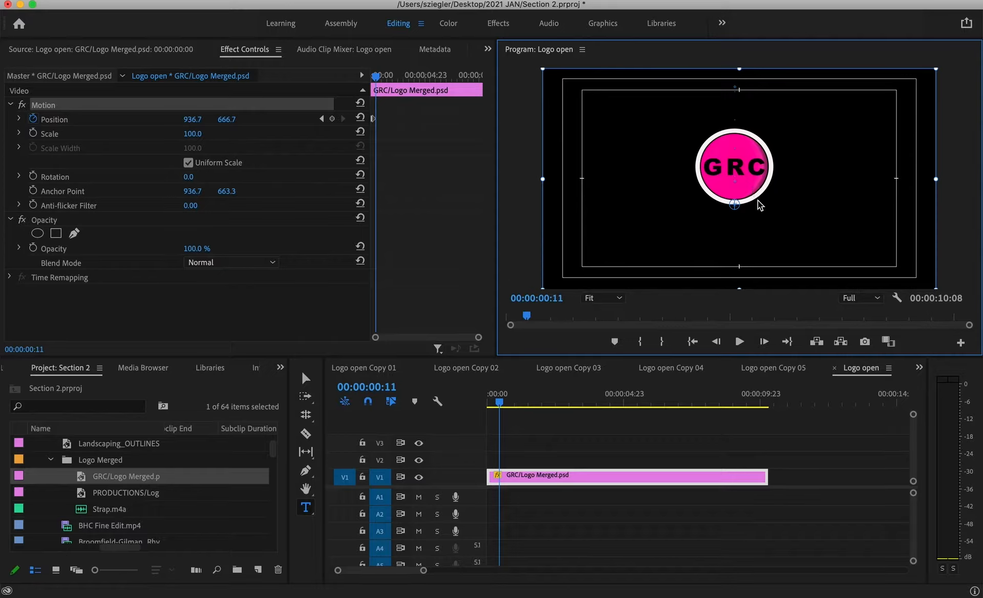
left_click_drag(757, 208, 764, 94)
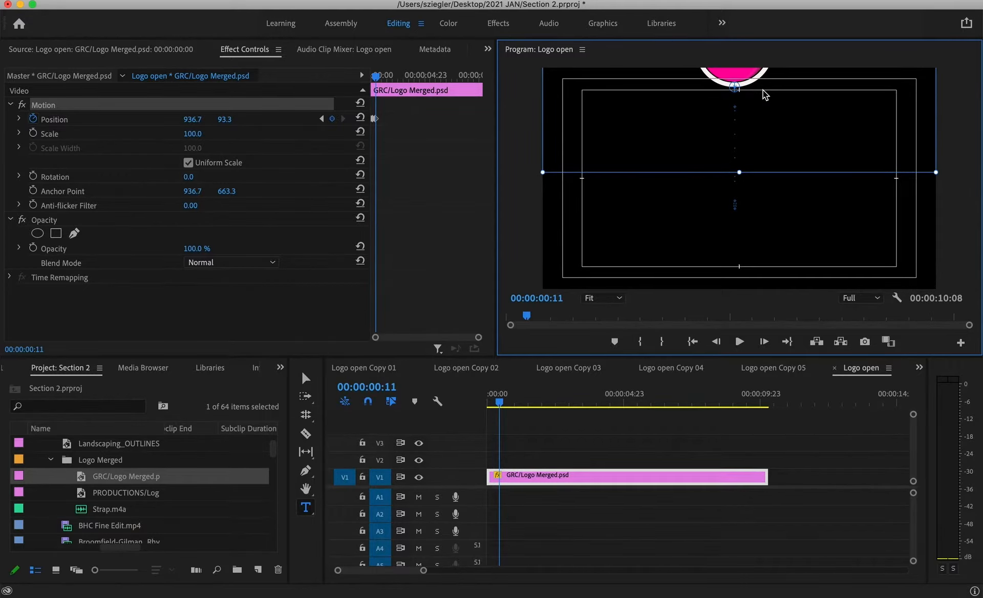
Step: Keyframe the logo down at 00:00:00:16 with vertical position about 653.3, and raise it for a smaller bounce at 00:00:00:21
key("shift+Right")
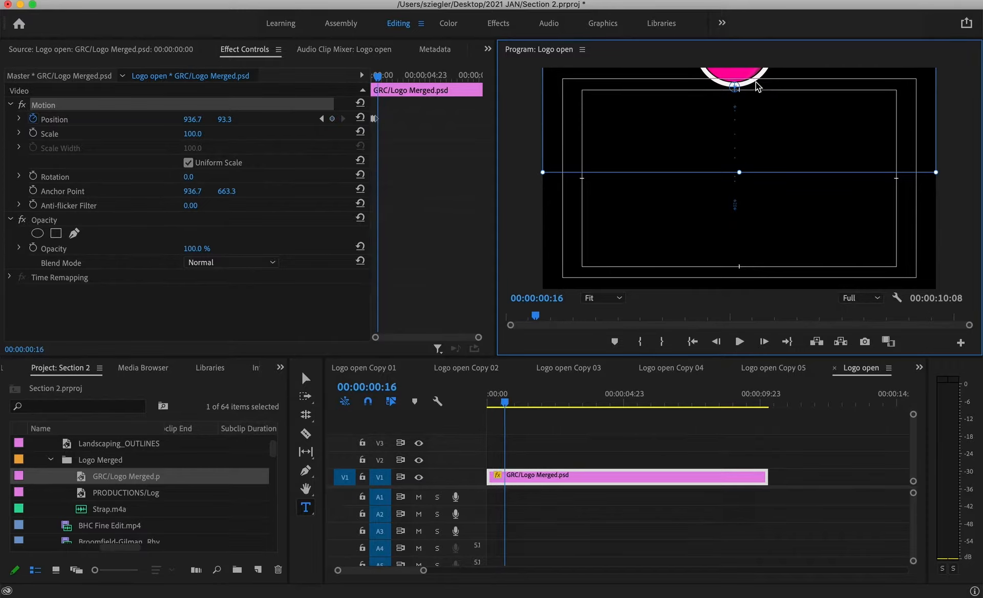
left_click_drag(748, 73, 758, 187)
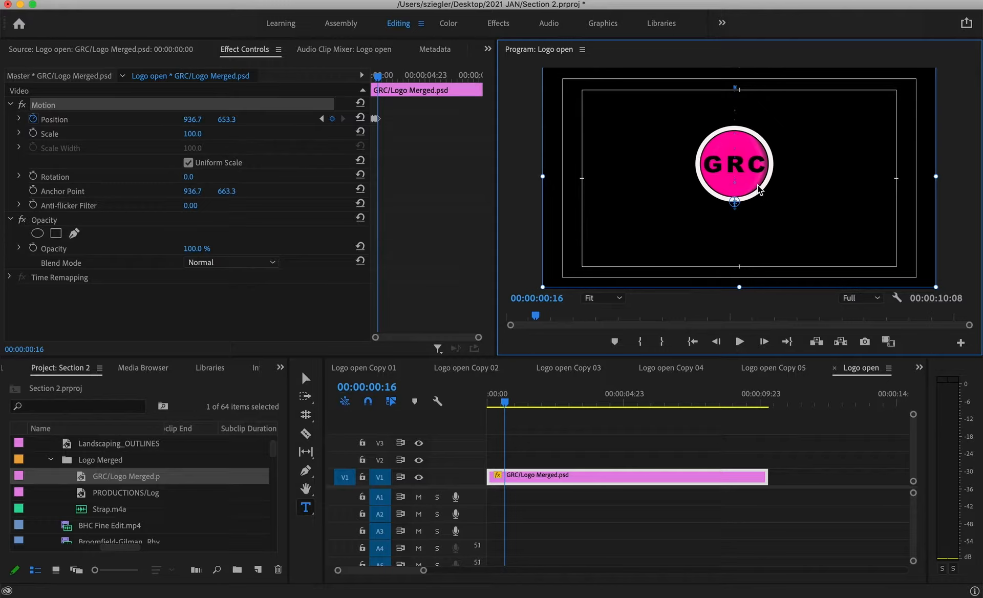
key("shift+Right")
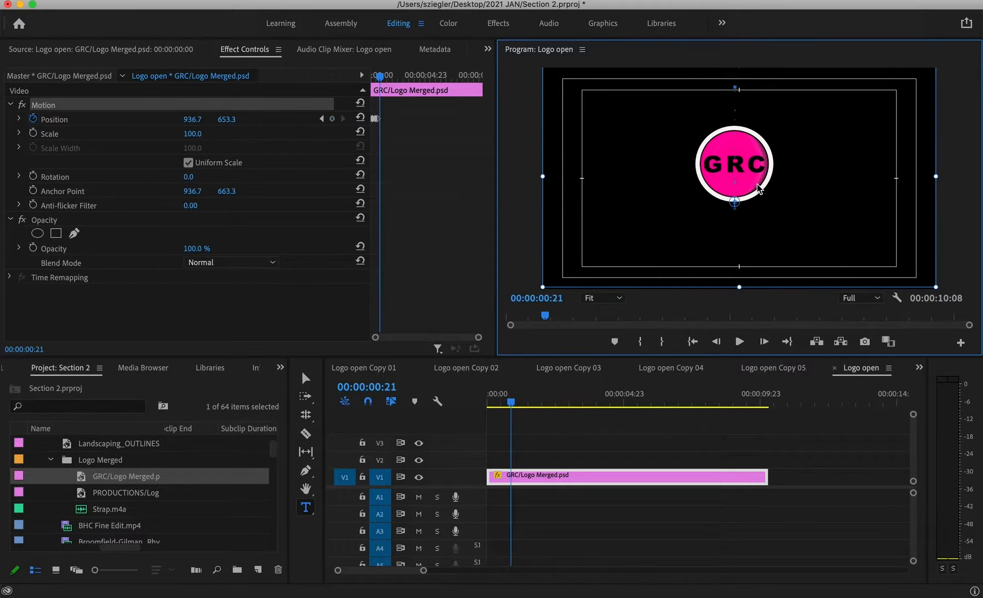
left_click_drag(758, 184, 761, 101)
Step: Play the Logo open sequence from the beginning to preview the bounce
left_click_drag(512, 401, 483, 407)
key("space")
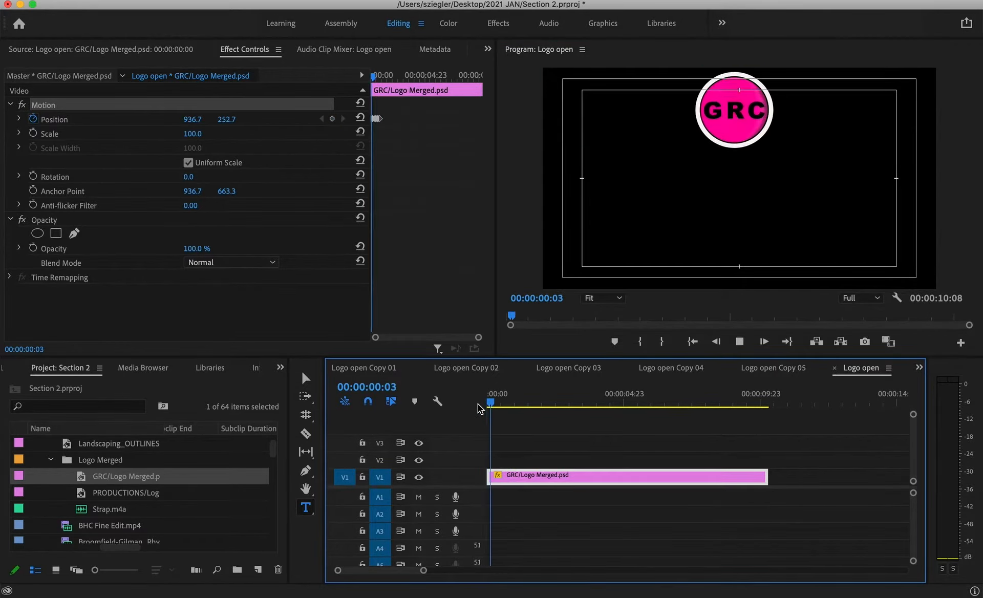
key("space")
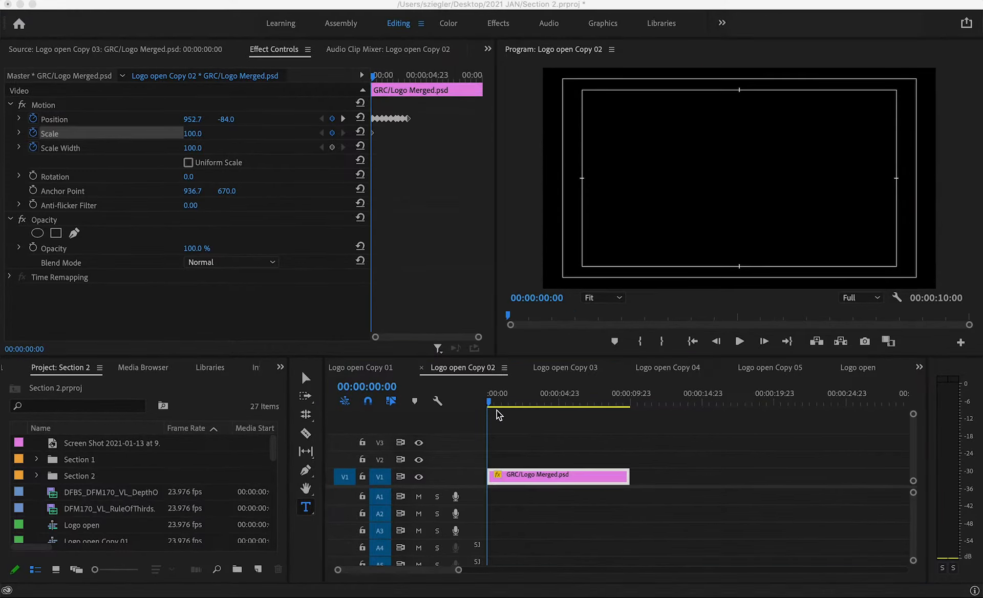
Step: Play the Logo open Copy 02 sequence from the start and scrub back to review its bouncing logo
left_click(490, 406)
left_click(490, 406)
left_click_drag(490, 405, 441, 414)
key("space")
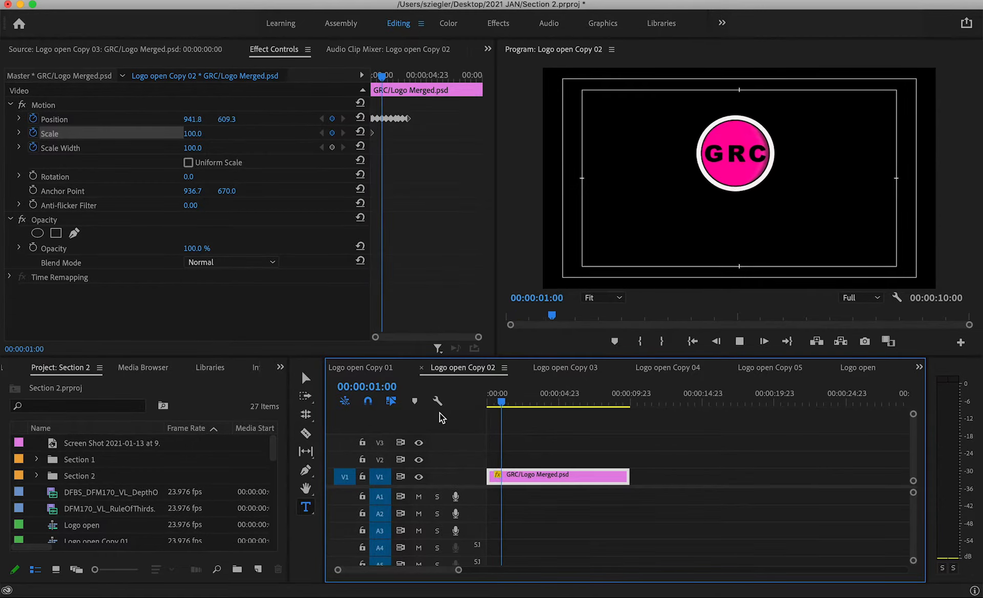
key("space")
left_click_drag(540, 405, 504, 412)
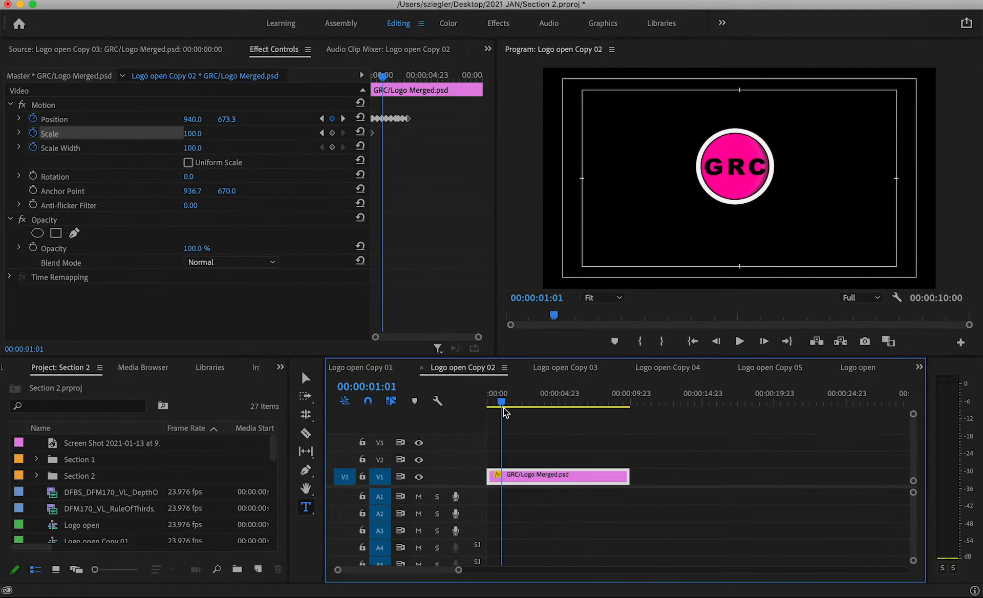
Step: Turn off Scale Width keyframing and add a 100 Scale keyframe at 00:00:00:04, one frame before the logo's first landing
left_click_drag(504, 412, 483, 404)
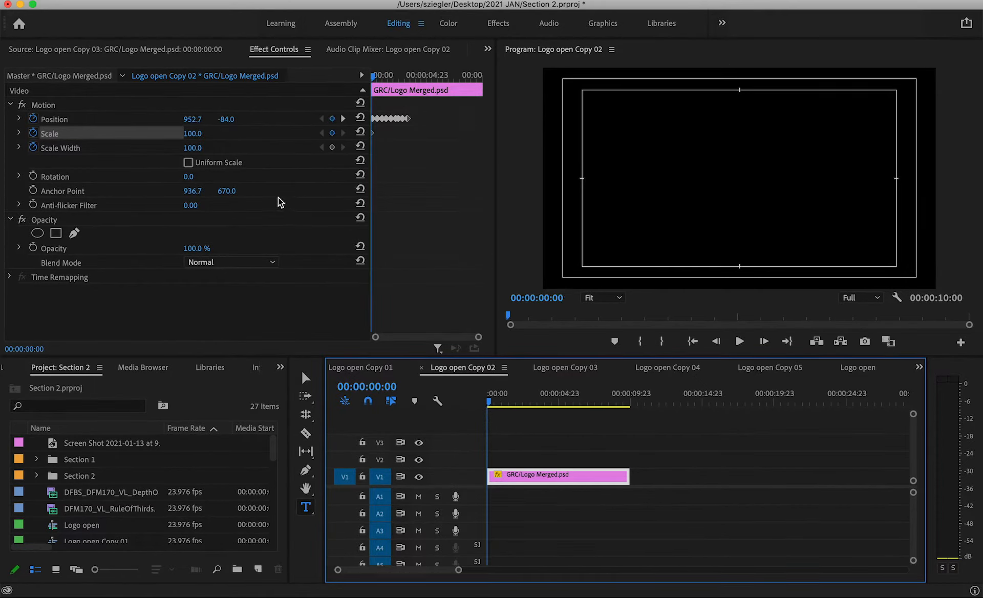
left_click(33, 148)
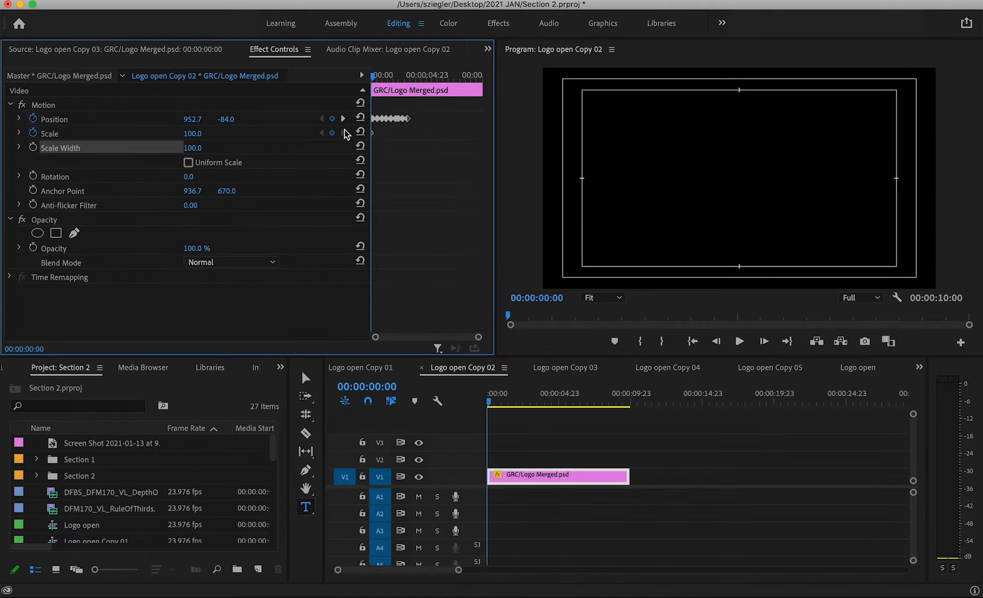
left_click(343, 119)
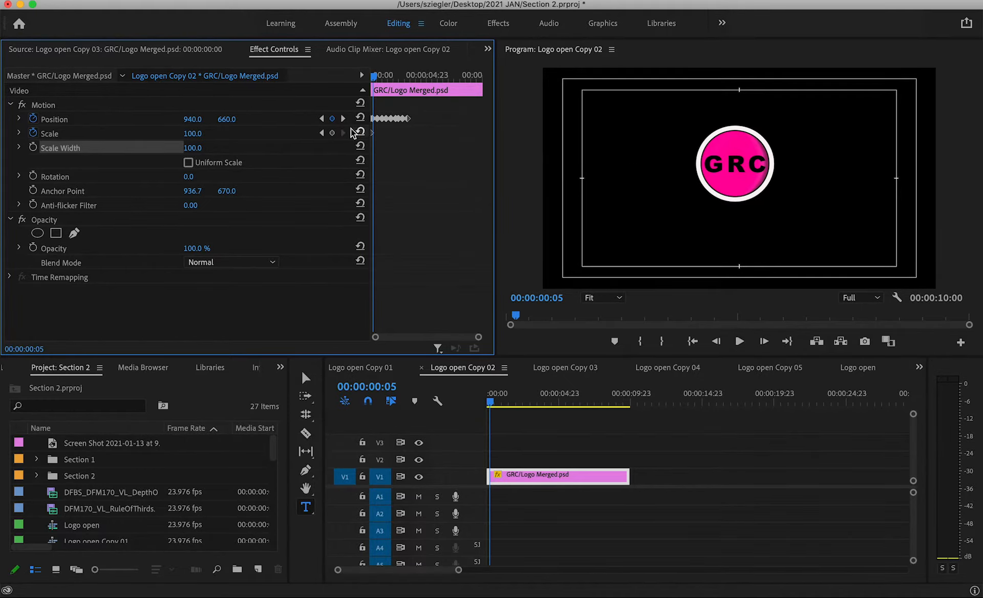
left_click(322, 133)
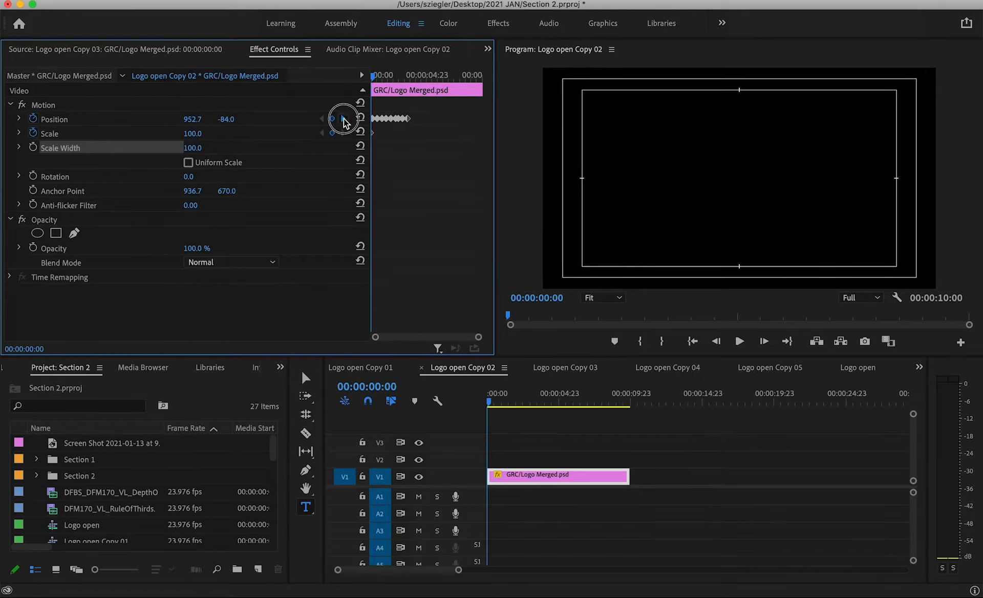
left_click(343, 118)
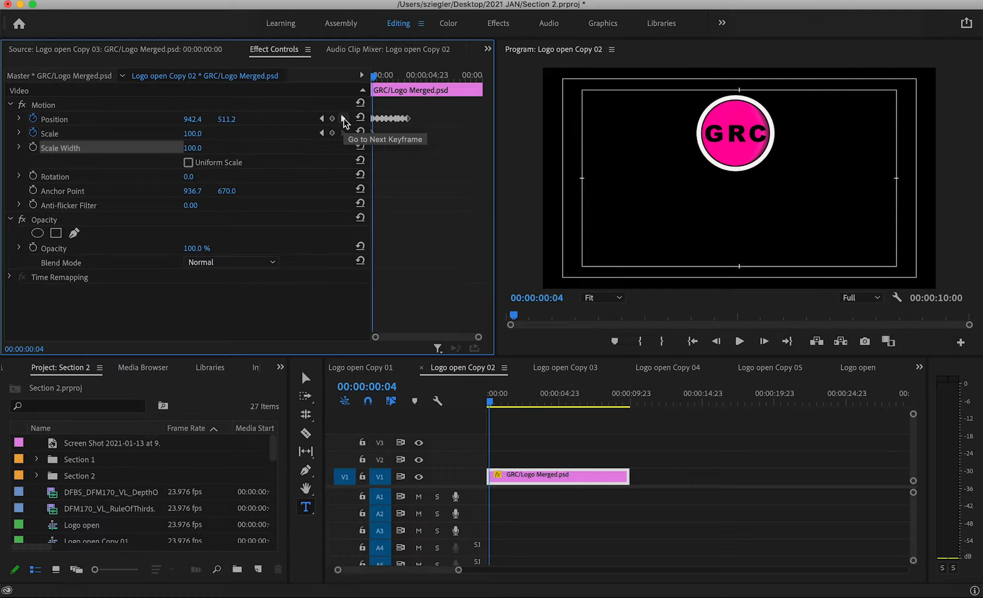
left_click(343, 119)
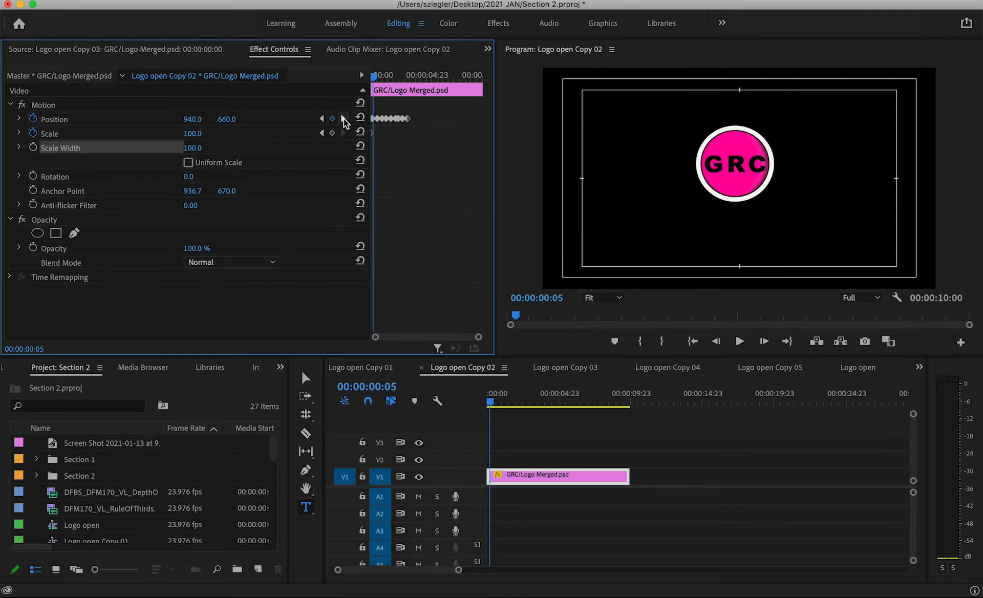
key("Left")
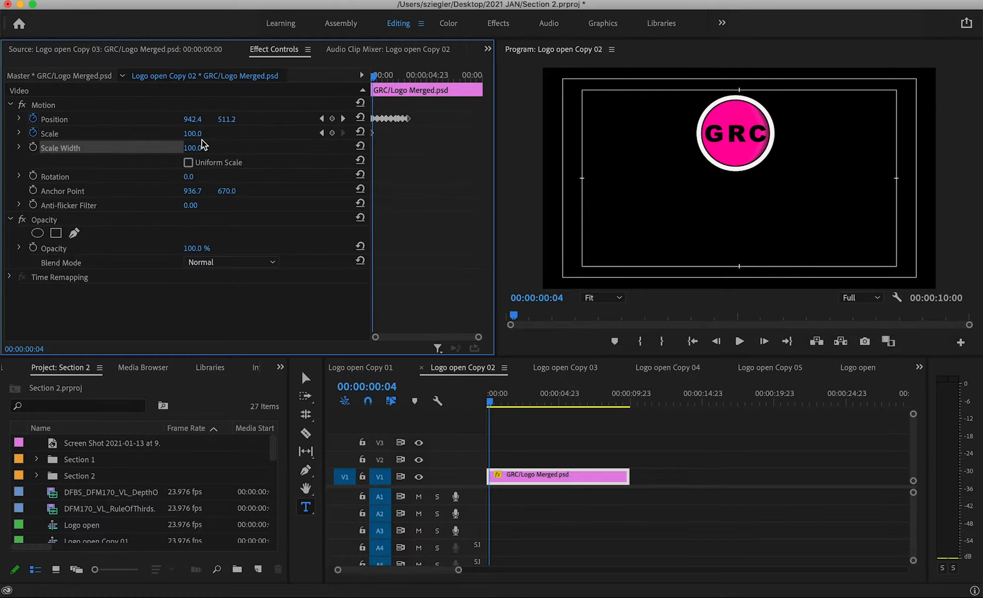
left_click(202, 131)
left_click(332, 132)
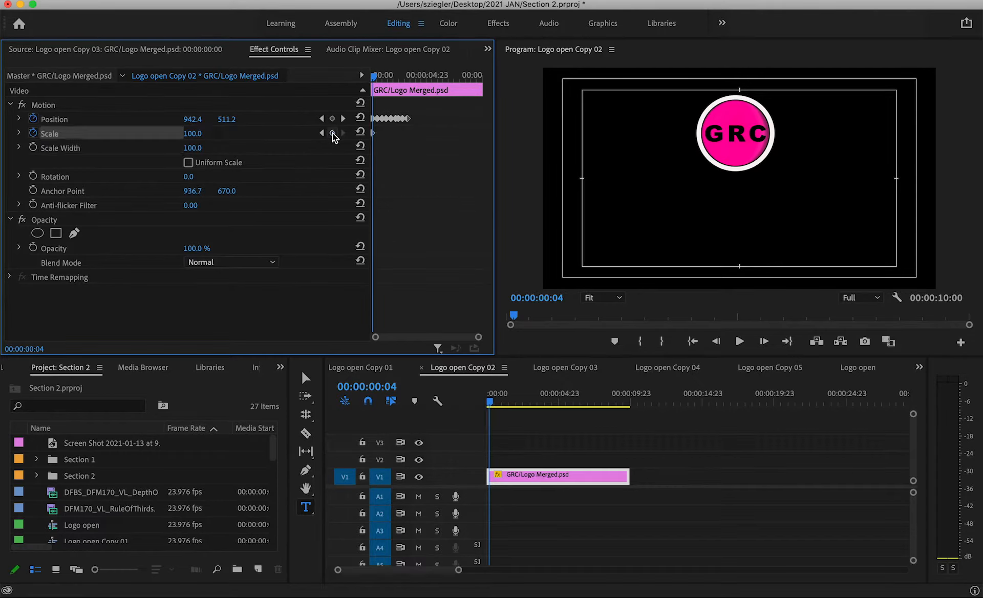
Step: Set the logo's Scale to 50 at 00:00:00:05 to squash it on landing
key("Right")
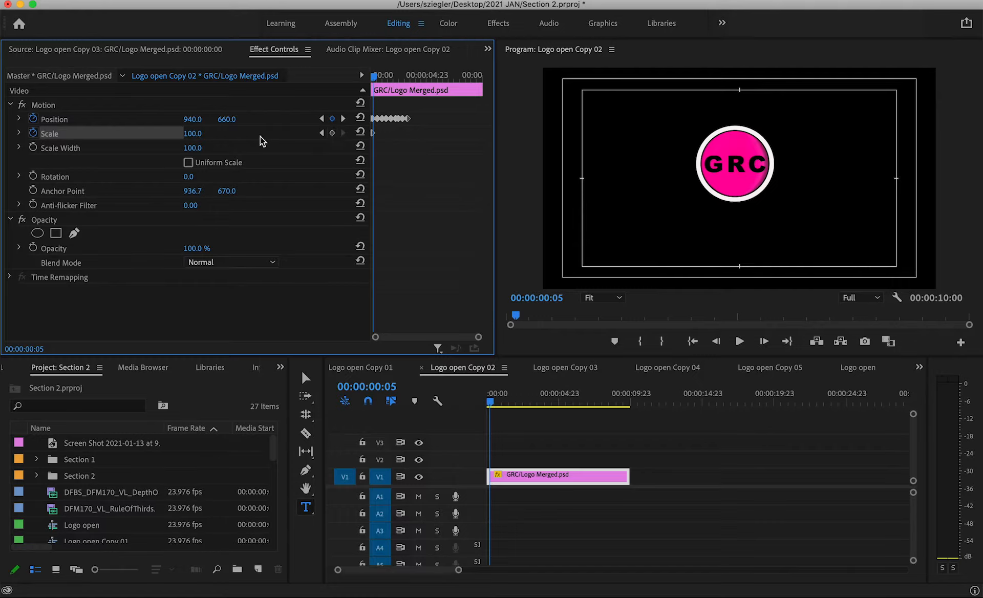
left_click(203, 131)
type("50")
key("Return")
Step: Set the logo's Scale to 150 at 00:00:00:07 to stretch it as it rebounds
key("Right")
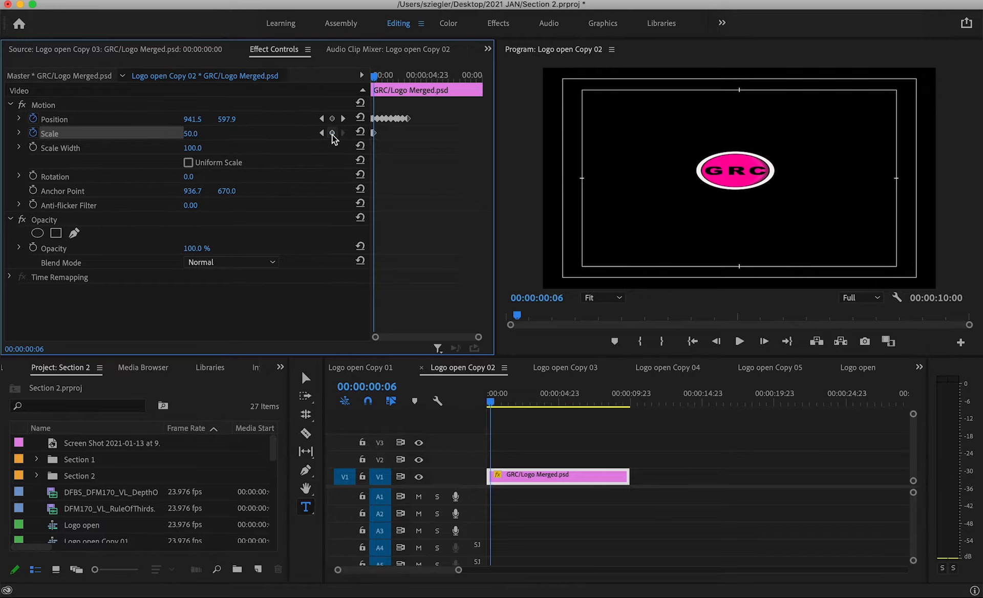
key("Right")
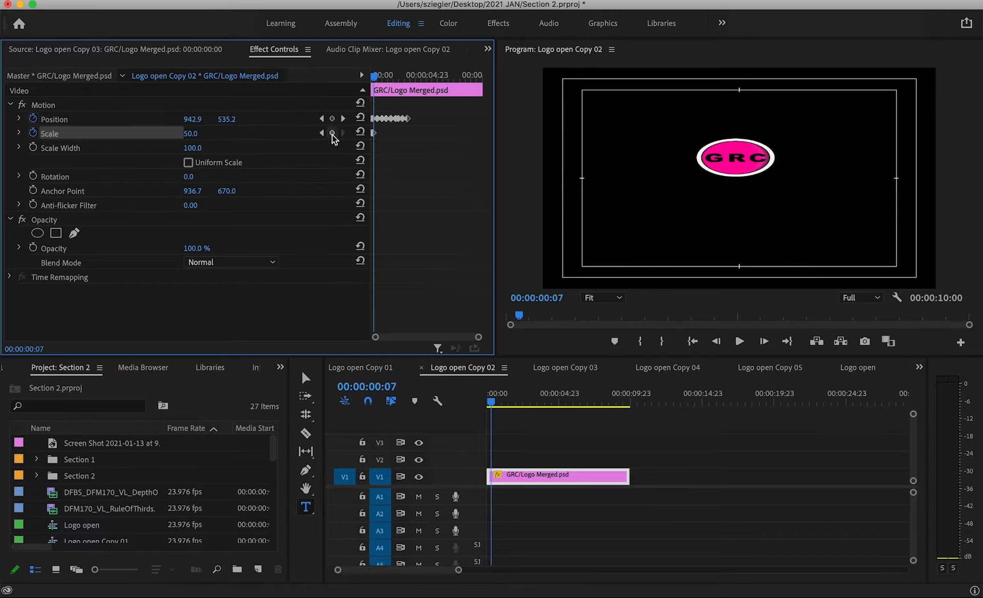
left_click(201, 132)
type("150")
key("Return")
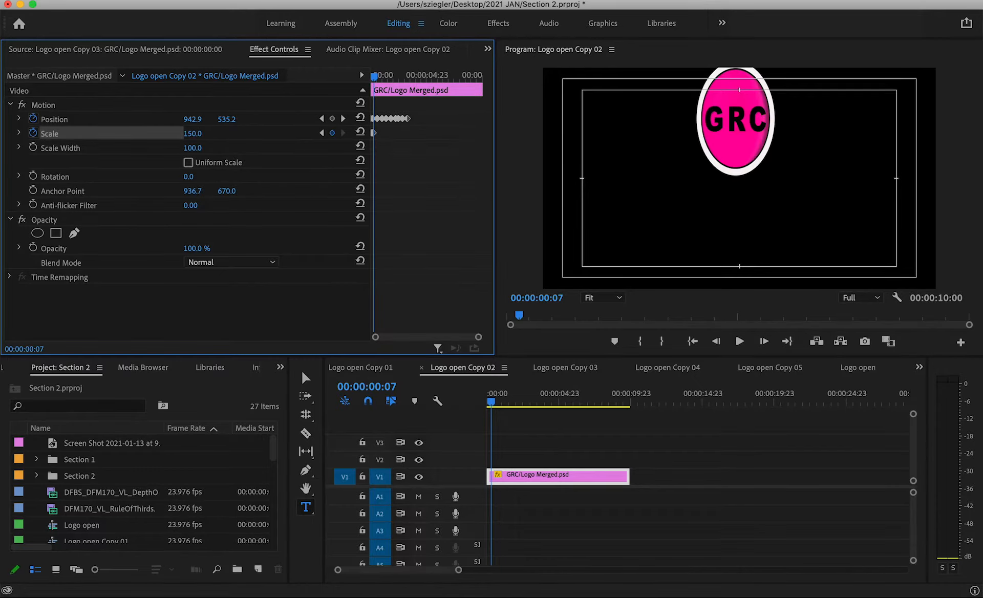
Step: Add a Scale keyframe of 100 at 00:00:00:15, matching the logo's next Position keyframe, to restore its normal shape
left_click(343, 118)
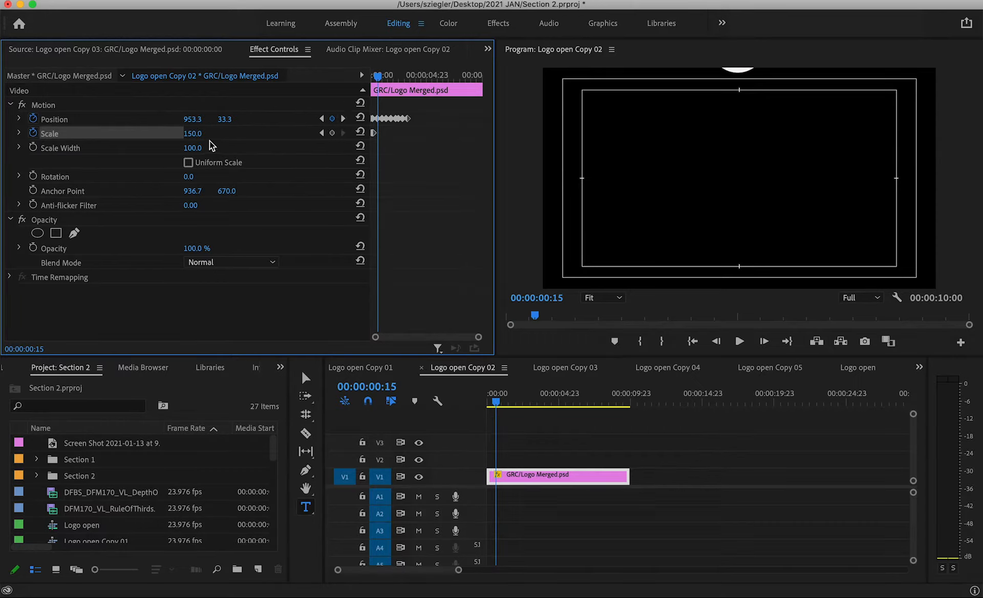
left_click(332, 134)
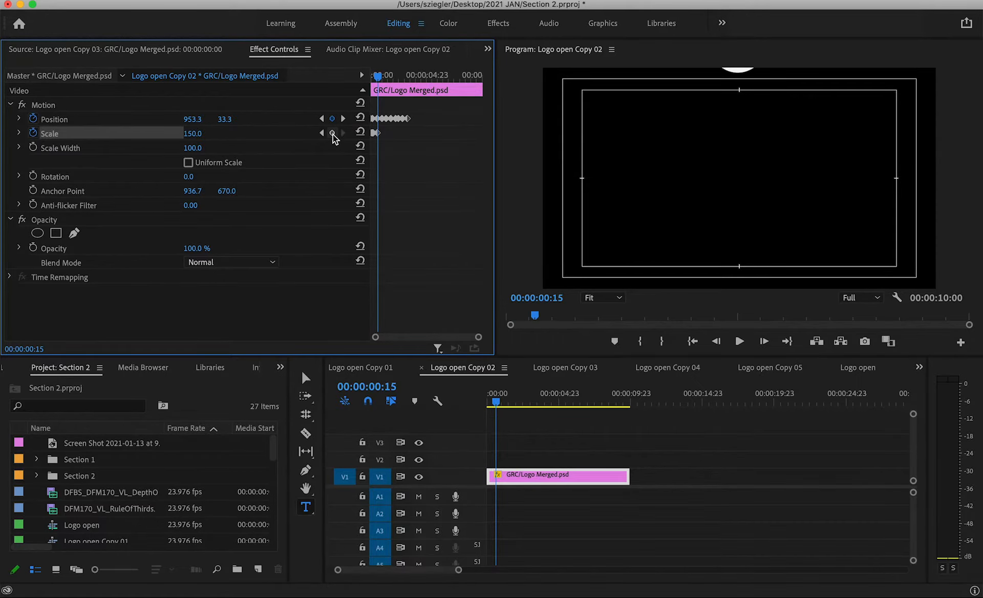
left_click(202, 130)
type("100")
key("Return")
key("Right")
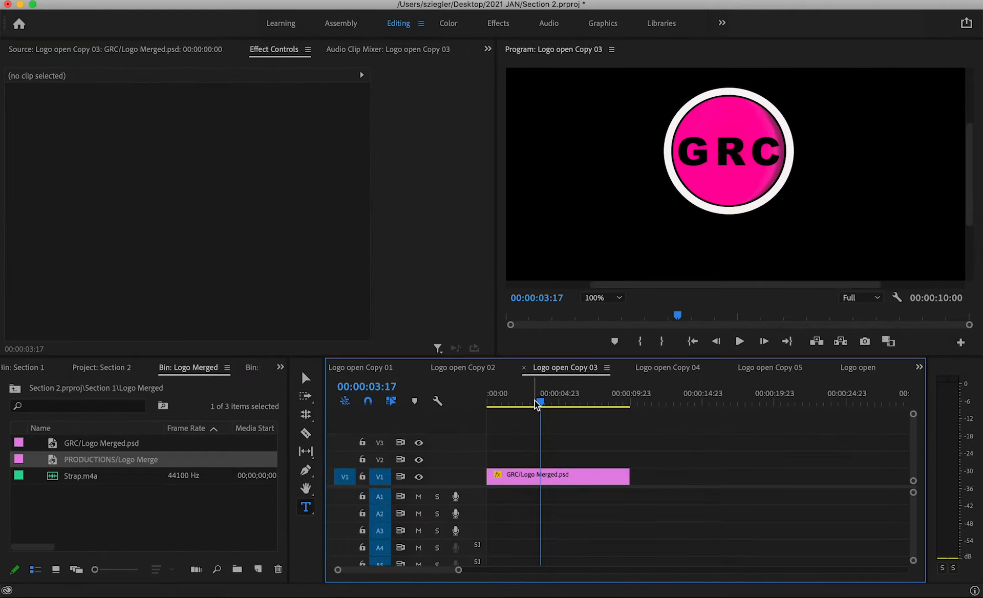
Step: In Logo open Copy 03, place PRODUCTIONS/Logo Merged on V2 at the last Position keyframe, 00:00:03:08, and extend it to the GRC clip's end
mouse_move(538, 398)
left_mouse_down()
mouse_move(500, 401)
mouse_move(544, 404)
mouse_move(500, 417)
mouse_move(562, 408)
mouse_move(528, 413)
left_mouse_up()
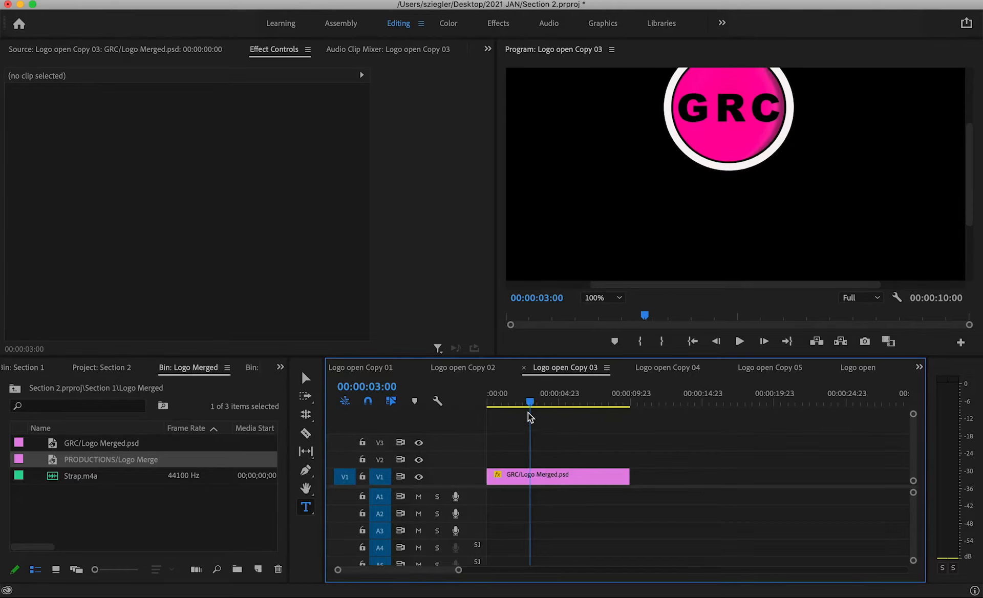
left_click(522, 474)
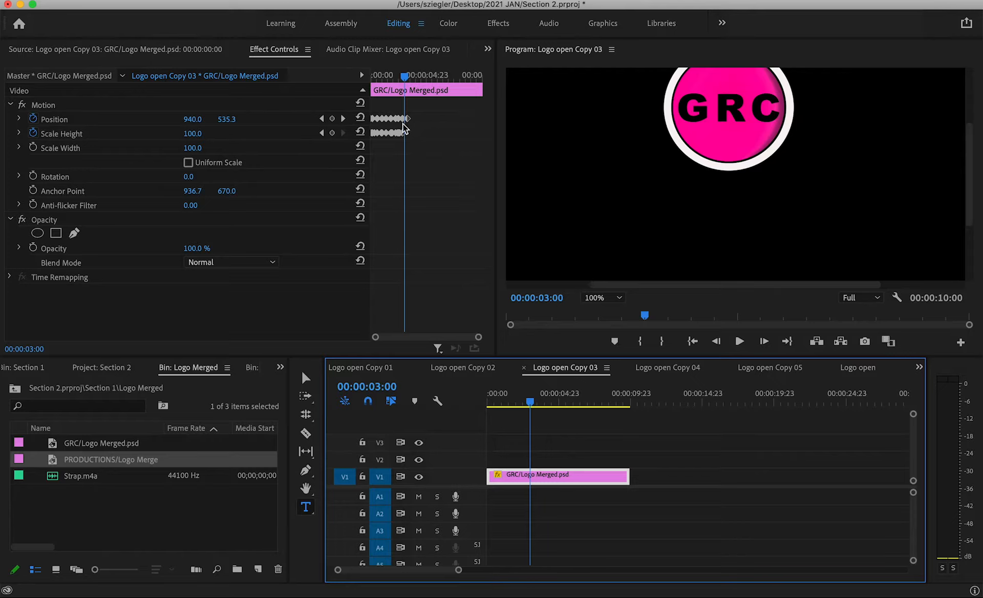
left_click(343, 117)
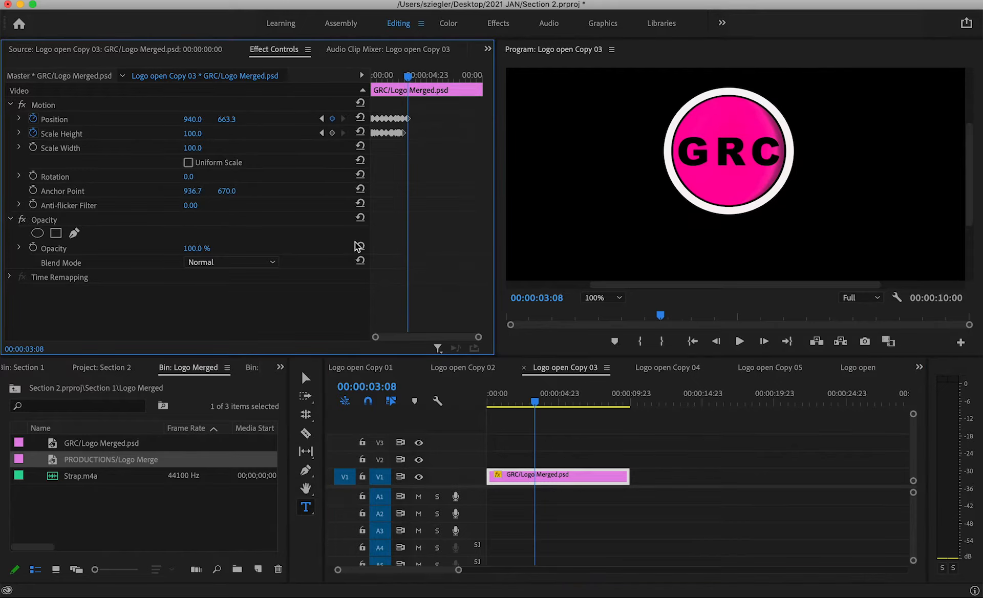
left_click_drag(54, 461, 538, 463)
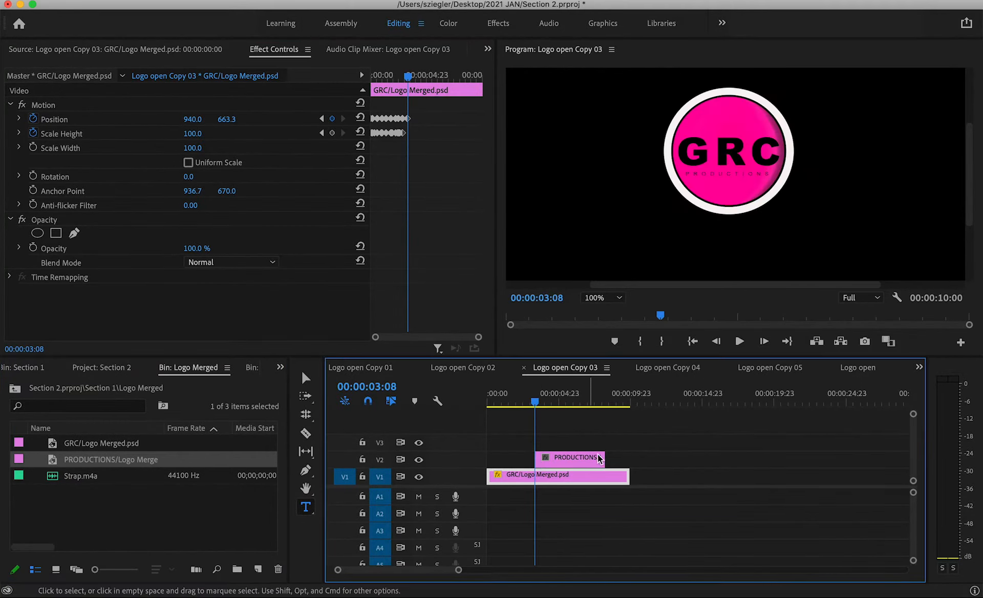
left_click_drag(605, 456, 629, 457)
Step: Play through the PRODUCTIONS clip's entrance, check the sequence's start and end, and return to 00:00:03:08
mouse_move(538, 403)
left_mouse_down()
mouse_move(577, 397)
mouse_move(522, 405)
left_mouse_up()
key("space")
key("space")
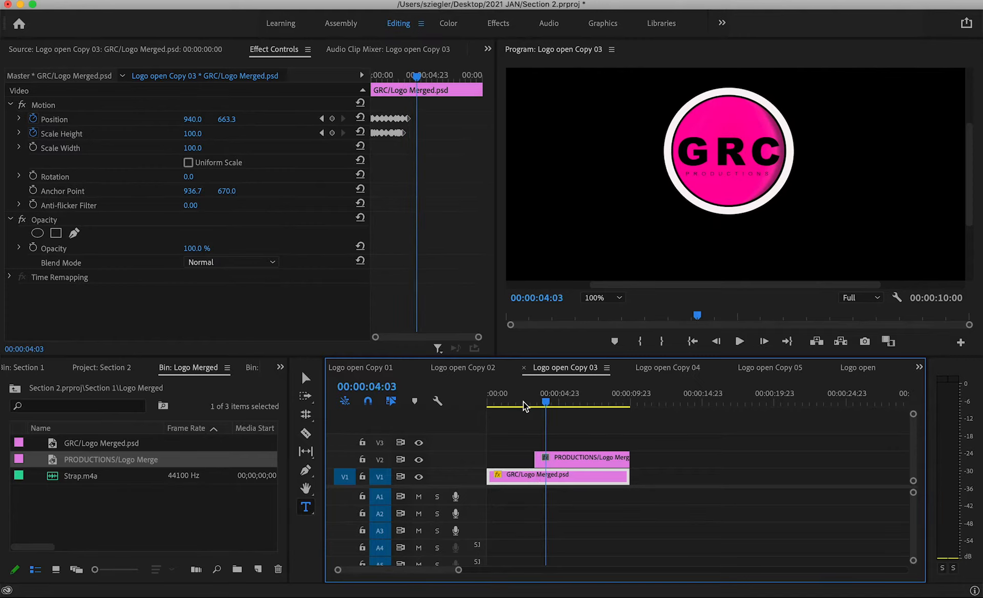
left_click_drag(547, 402, 537, 405)
key("Home")
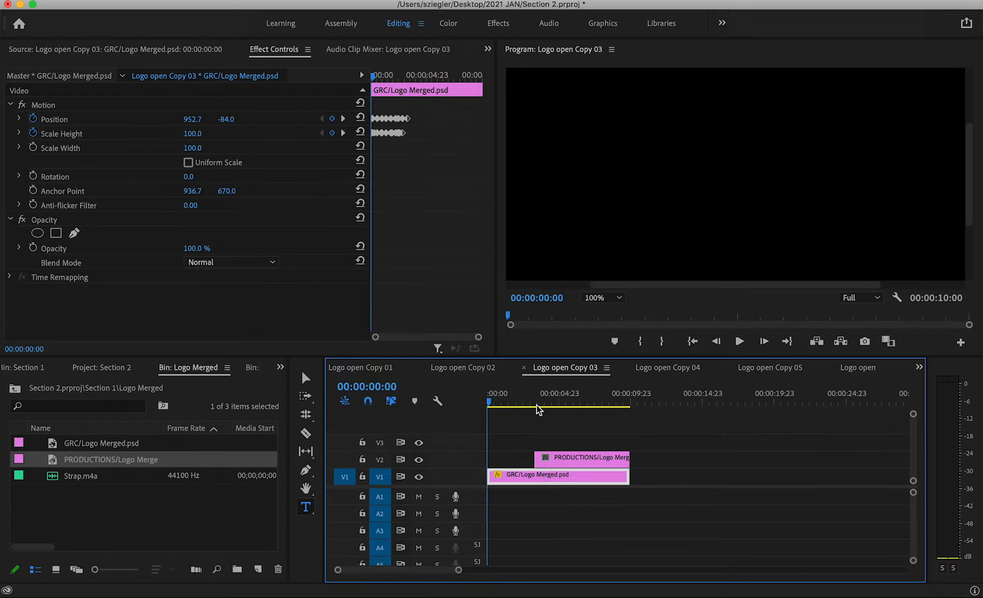
key("End")
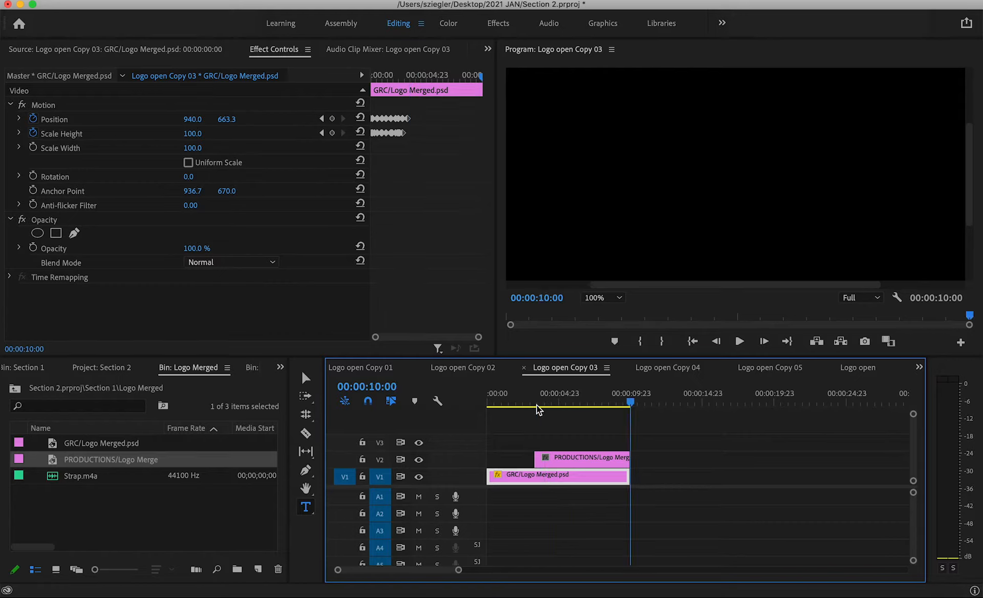
left_click_drag(541, 402, 537, 403)
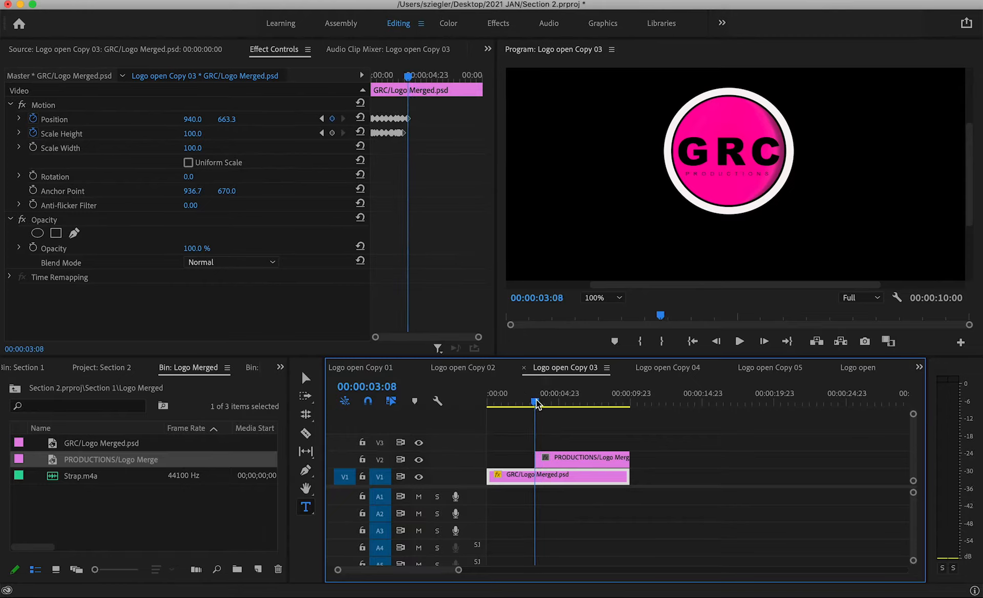
key("Left")
key("Right")
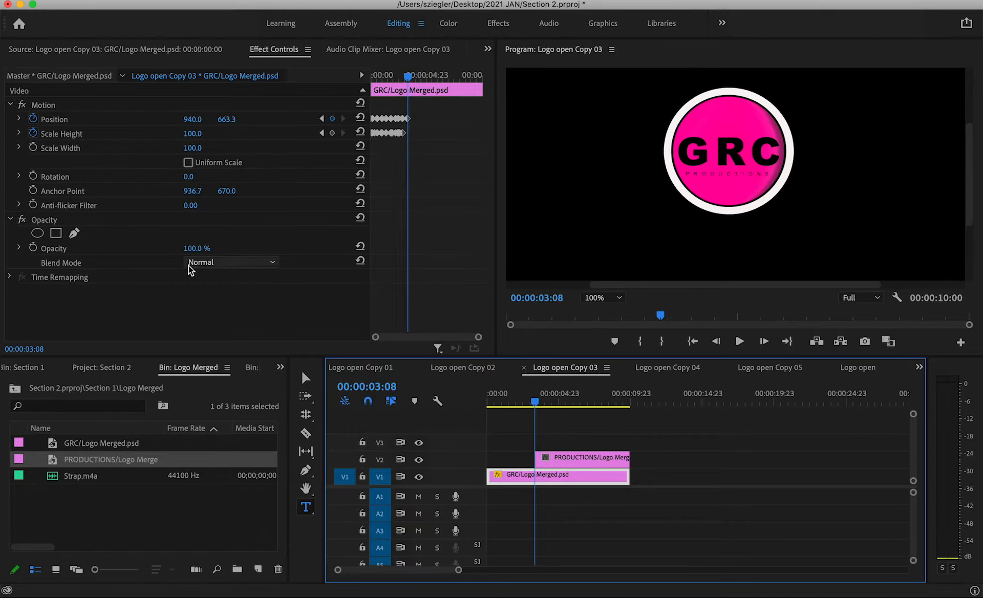
left_click(32, 248)
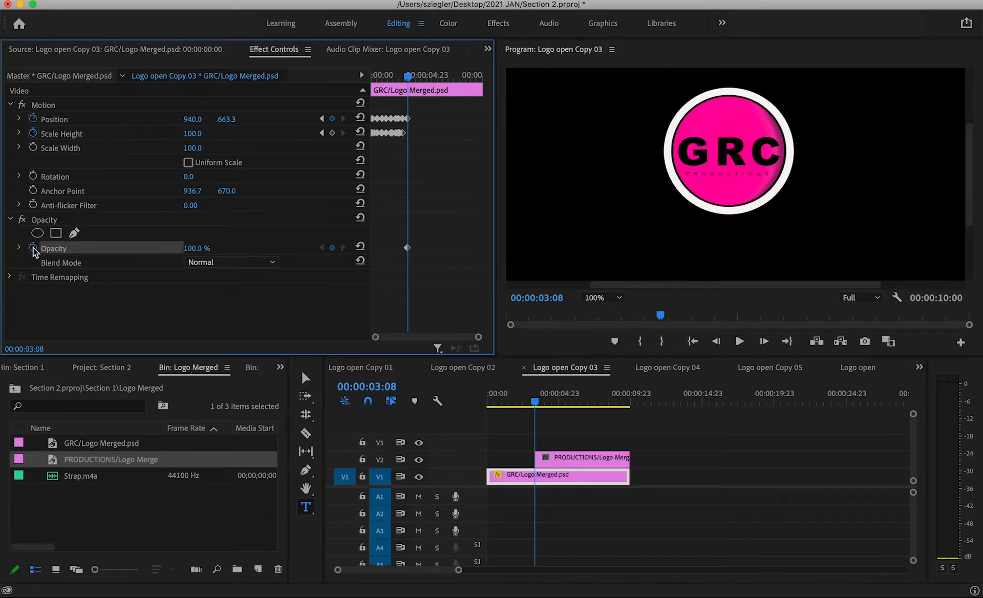
left_click(33, 248)
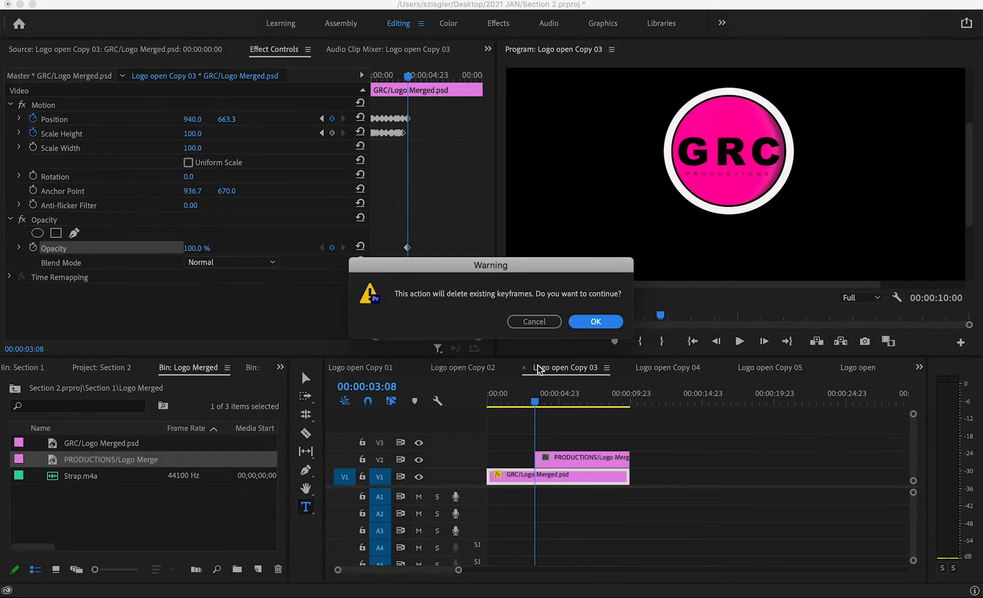
left_click(584, 321)
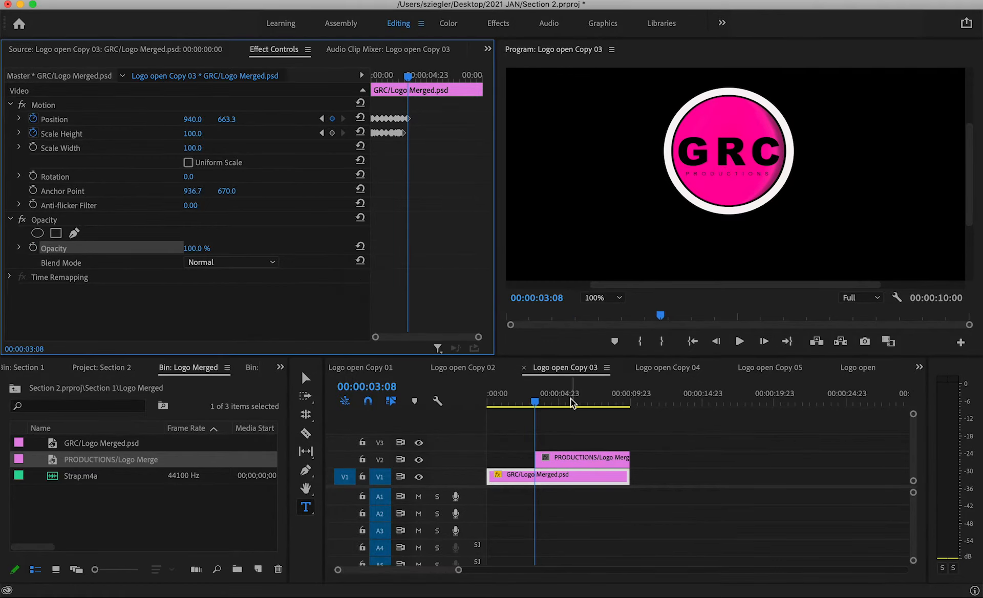
Step: Turn on Opacity keyframing for the PRODUCTIONS clip and set its Opacity to 0% at 00:00:03:08
left_click(550, 464)
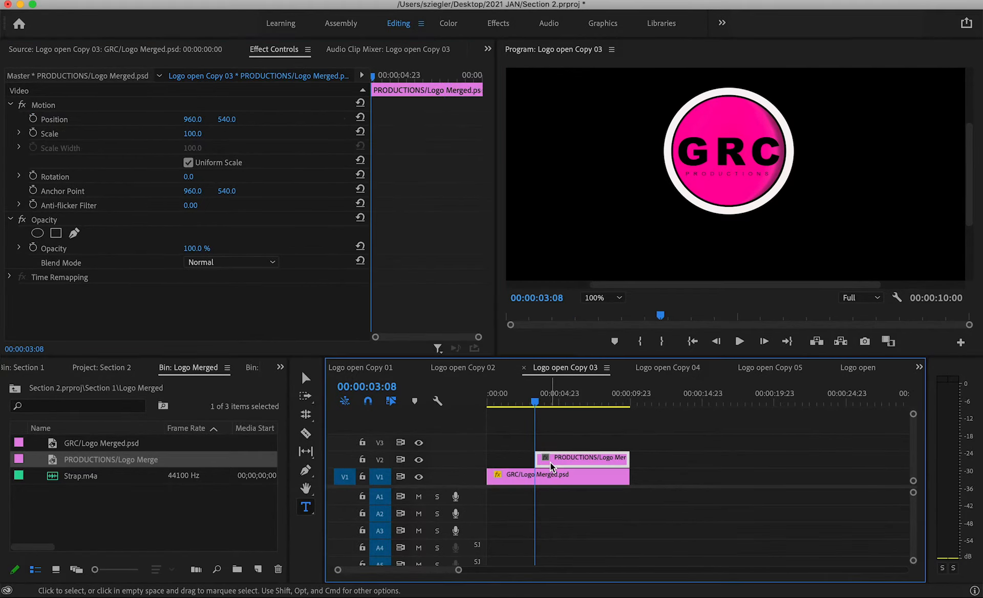
left_click(34, 248)
left_click(202, 247)
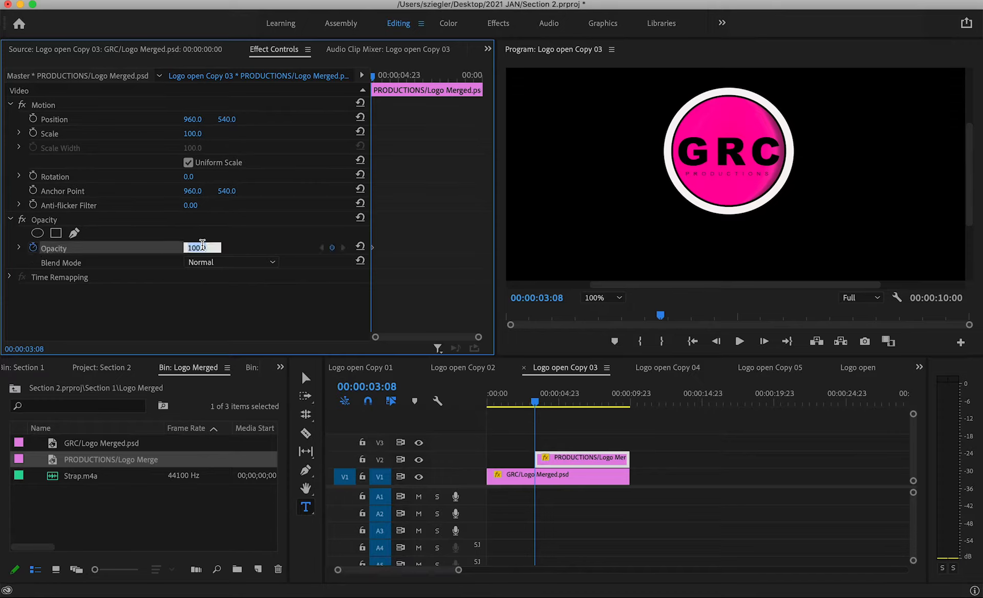
type("0")
key("Return")
Step: Add an Opacity keyframe of 100% to the PRODUCTIONS clip ten frames further on, at 00:00:03:18
key("shift+Right")
key("shift+Right")
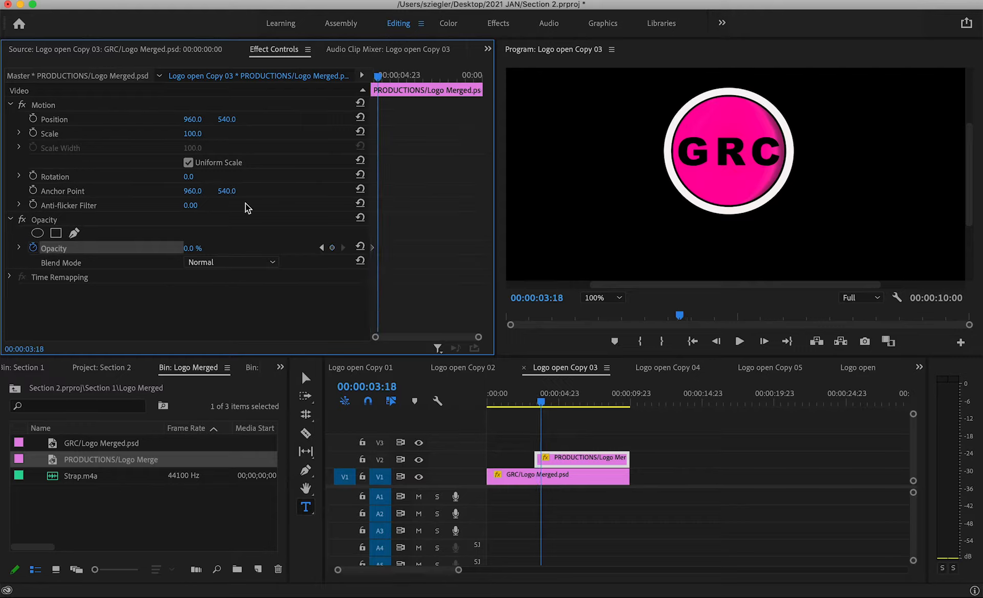
left_click(331, 248)
left_click(195, 249)
type("100")
key("Return")
Step: Play the PRODUCTIONS fade-in from 00:00:02:00 and again from 00:00:02:23 to review it
left_click_drag(539, 407, 515, 408)
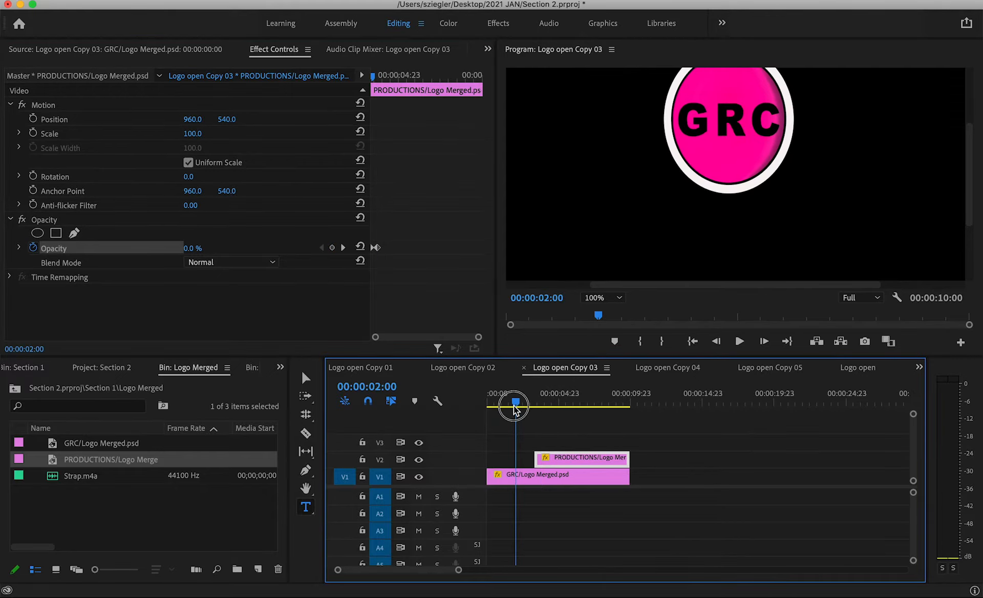
key("space")
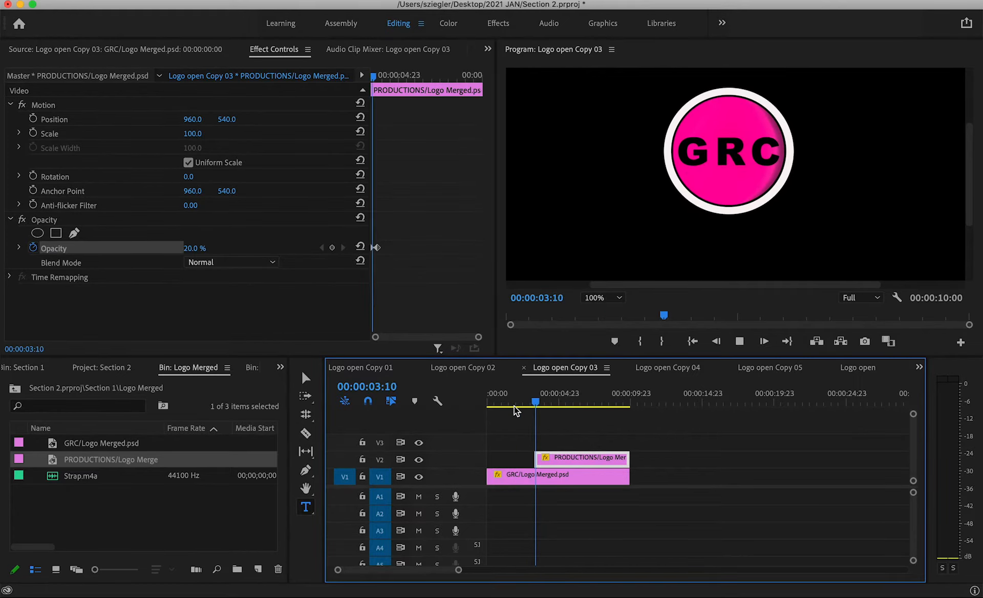
key("space")
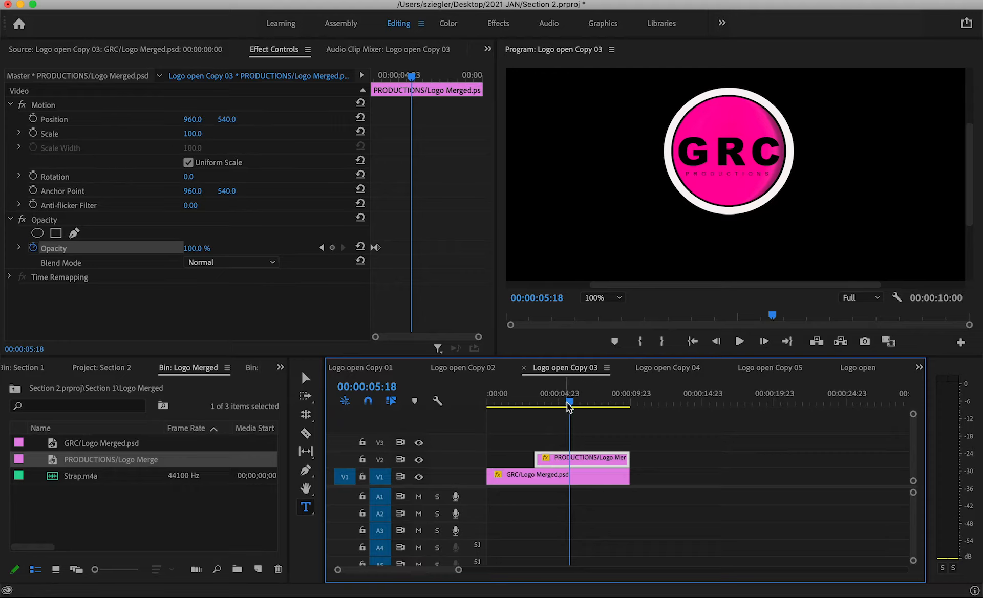
left_click_drag(568, 403, 529, 412)
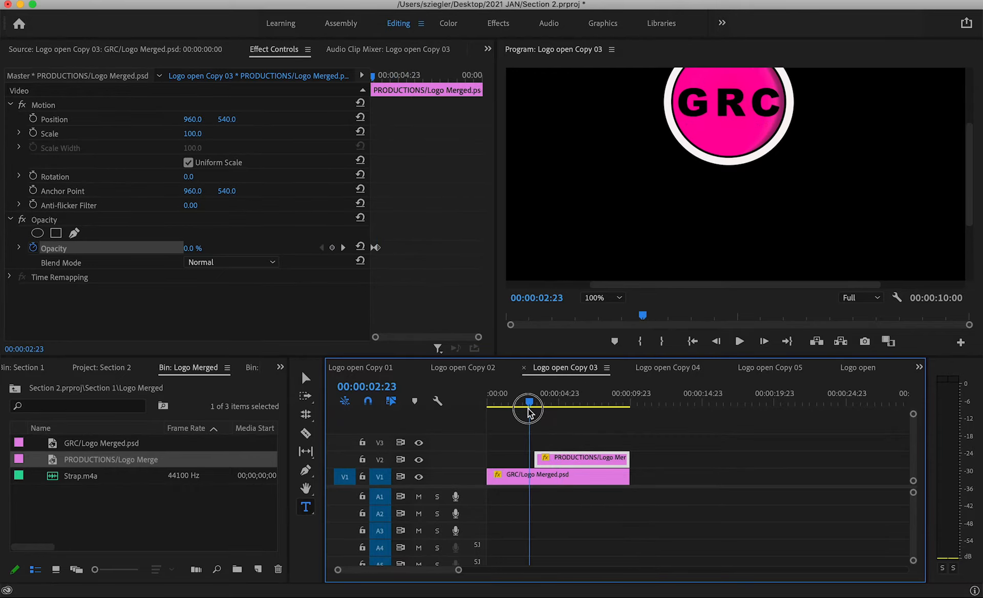
key("space")
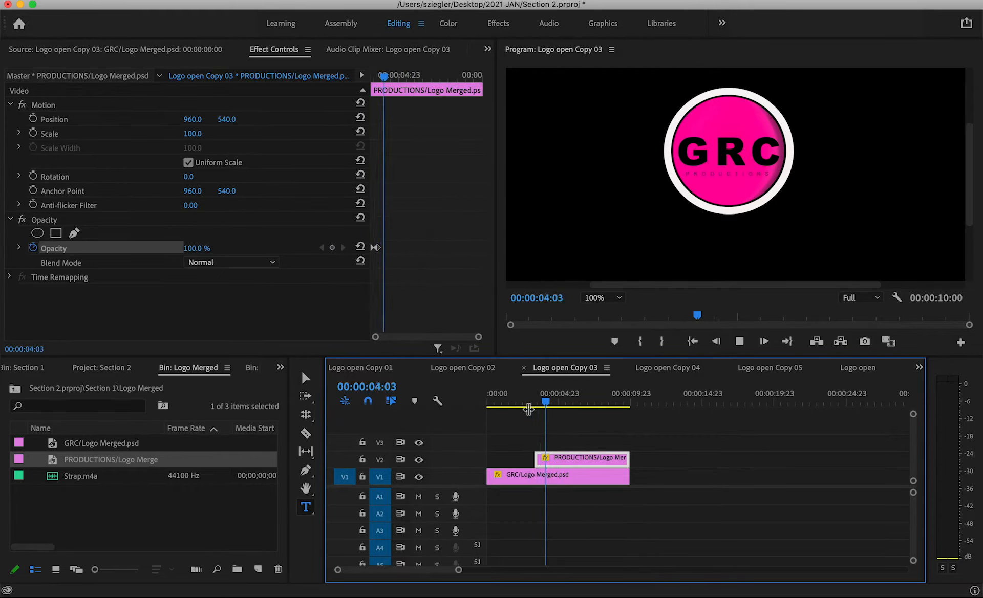
key("space")
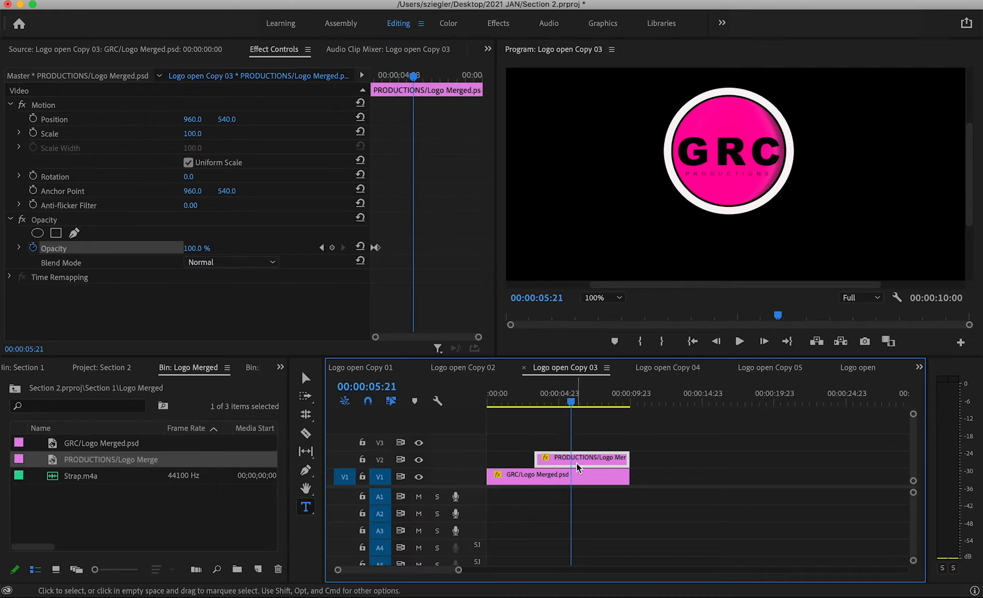
Step: Select both the GRC and PRODUCTIONS clips and split them at 00:00:05:21
left_click(580, 437)
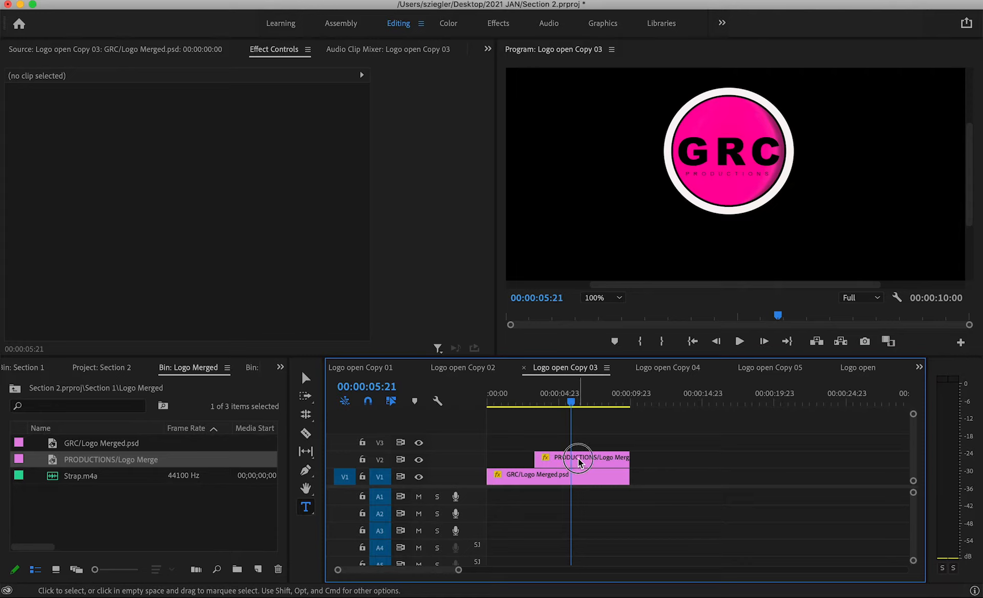
left_click(578, 458)
left_click(576, 478)
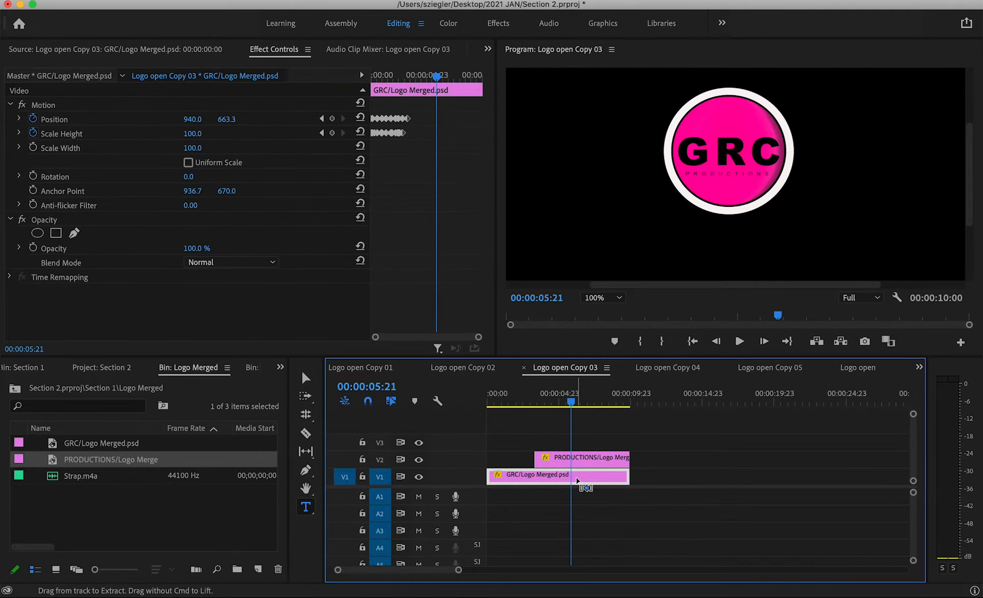
left_click(575, 456, "shift")
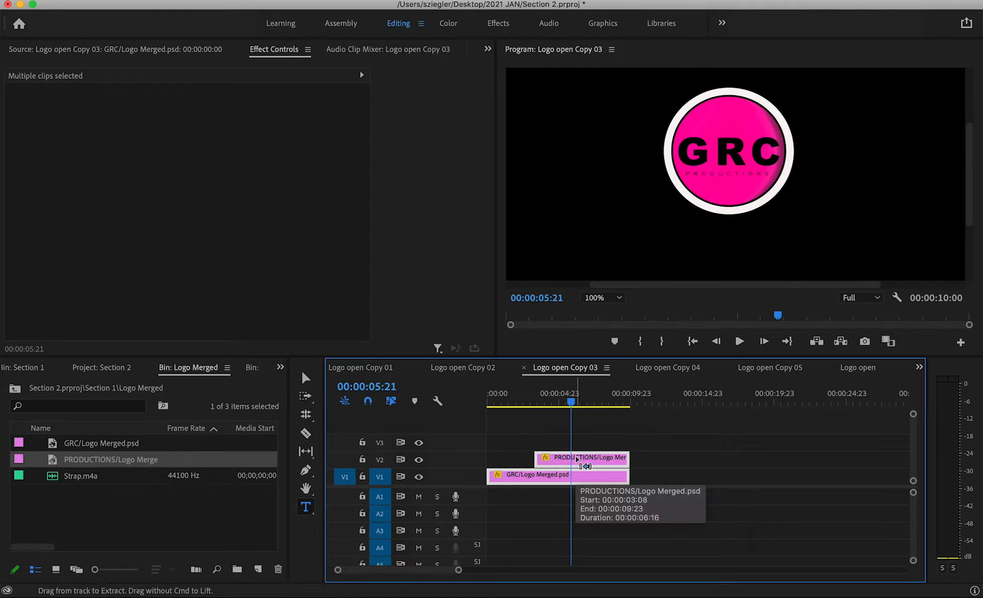
key("super+k")
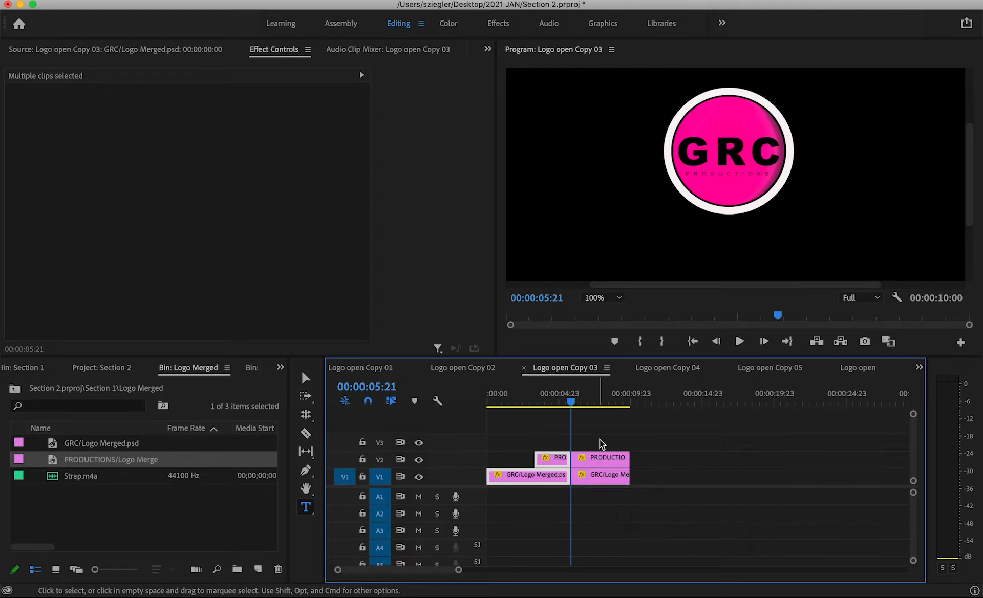
Step: Nest the GRC and PRODUCTIONS segments after the cut into a single sequence, keeping the suggested name
left_click(574, 402)
left_click_drag(573, 402, 586, 401)
left_click_drag(581, 444, 617, 483)
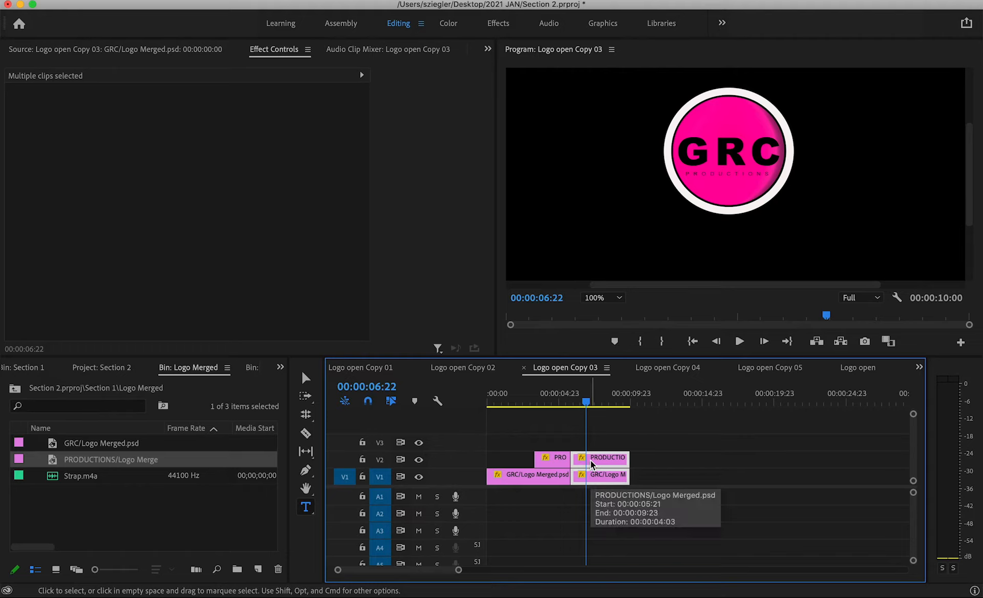
right_click(591, 459)
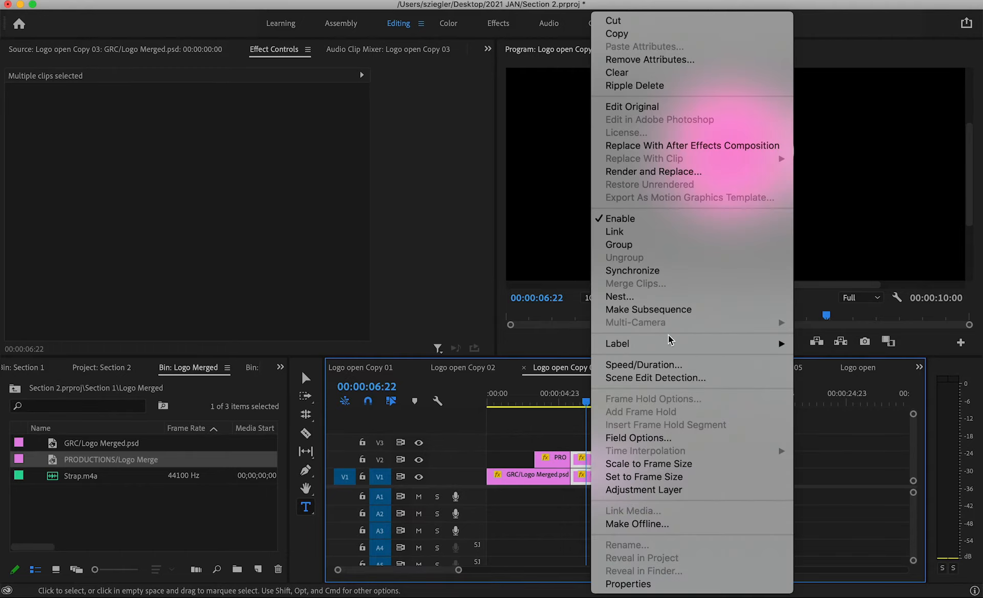
left_click(648, 299)
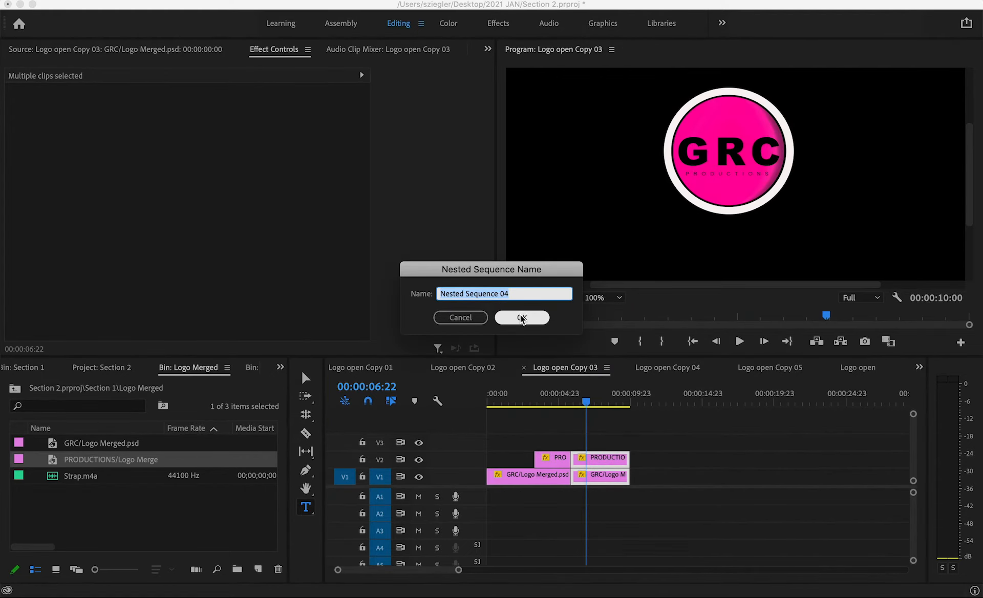
Step: Fit the whole frame in the Logo open Copy 04 preview and go to the nested clip's first Position and Rotation keyframes at 00:00:07:18
left_click_drag(572, 403, 576, 407)
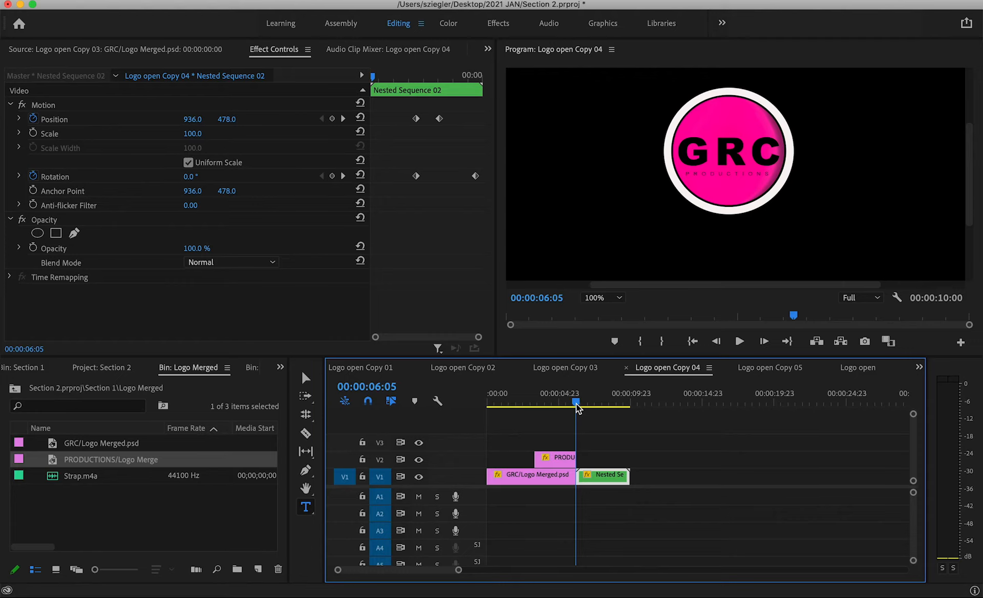
left_click(618, 300)
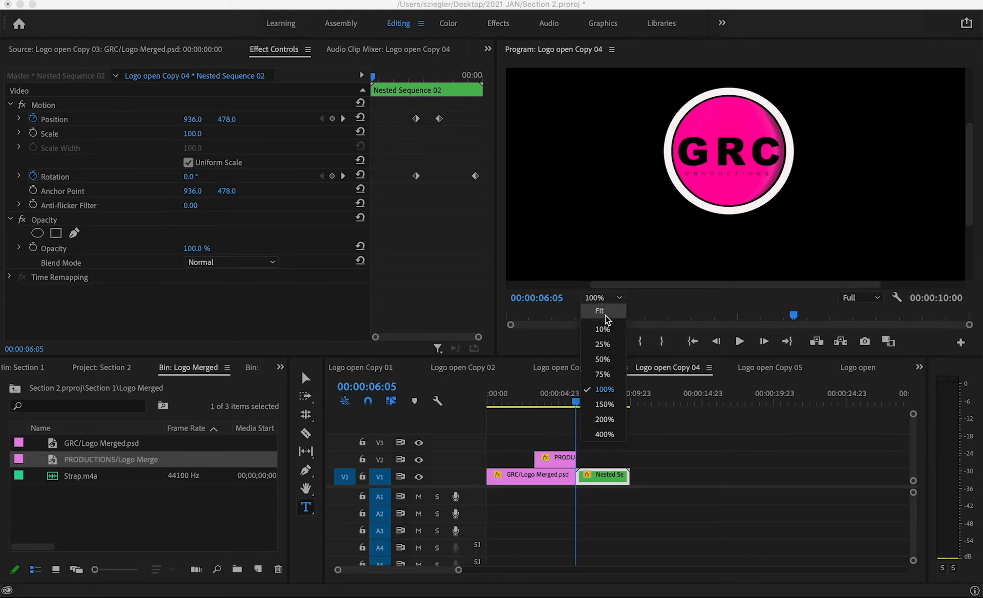
left_click(605, 314)
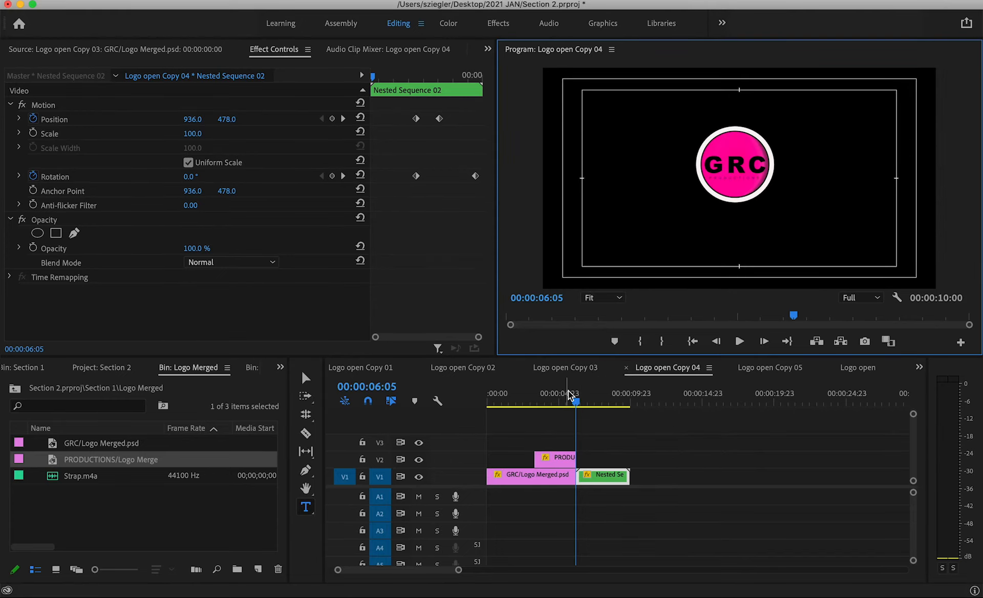
left_click_drag(571, 404, 597, 410)
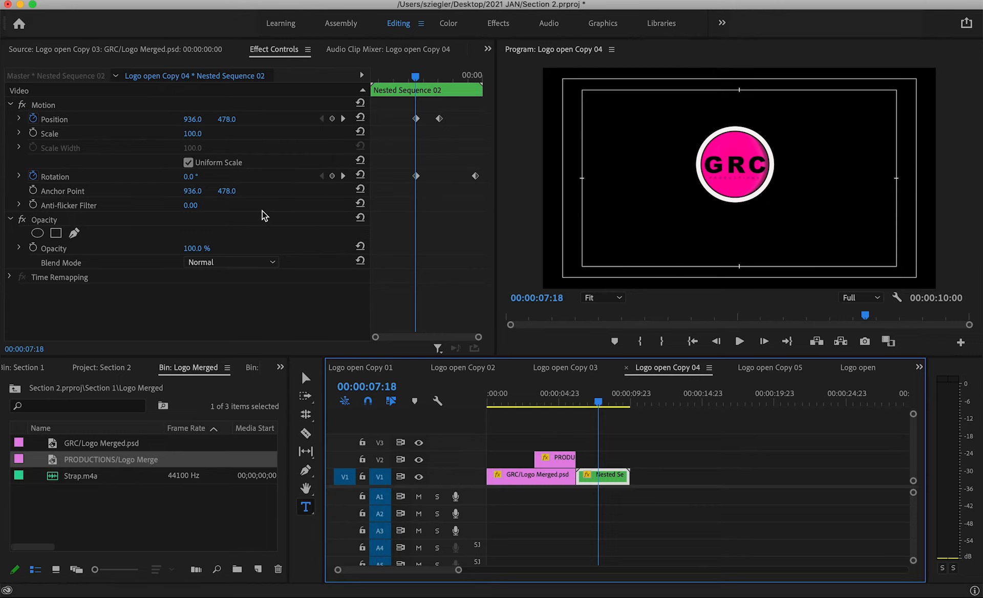
Step: Align the nested clip's end Position keyframe with its end Rotation keyframe at 00:00:09:17 and play the roll-out to compare speed
left_click_drag(415, 77, 475, 77)
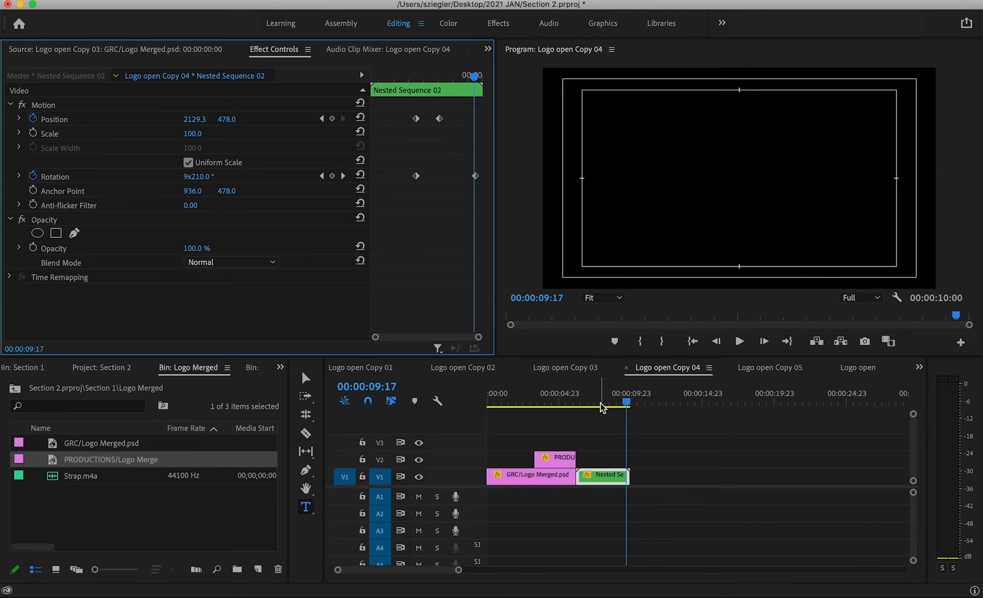
left_click_drag(439, 118, 471, 119)
left_click(343, 176)
left_click_drag(473, 119, 476, 119)
left_click(571, 402)
key("space")
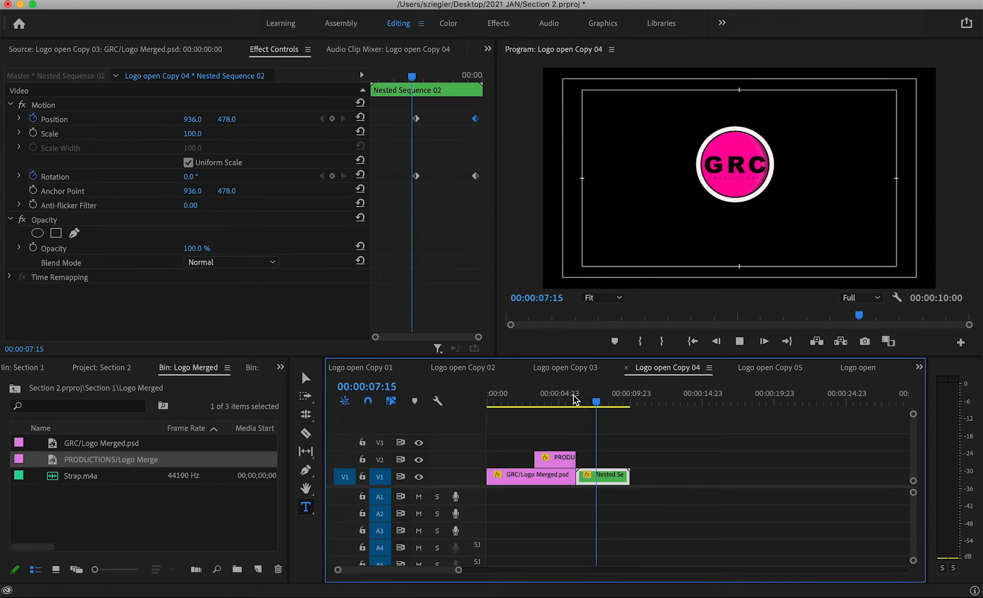
key("space")
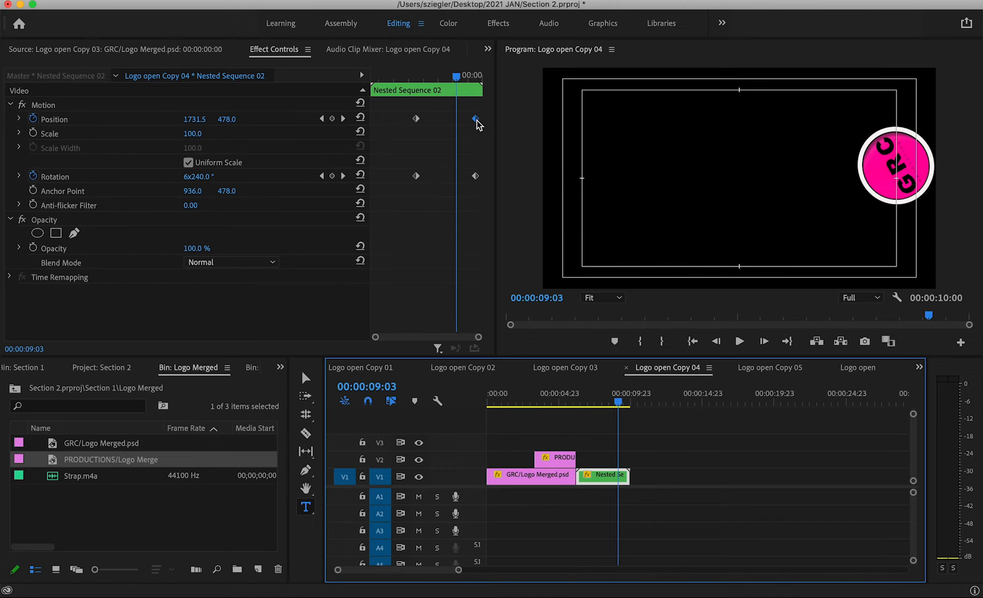
Step: Move the end Position keyframe well ahead of the end Rotation keyframe, before 00:00:09:03, and play the roll-out
left_click_drag(475, 121, 444, 123)
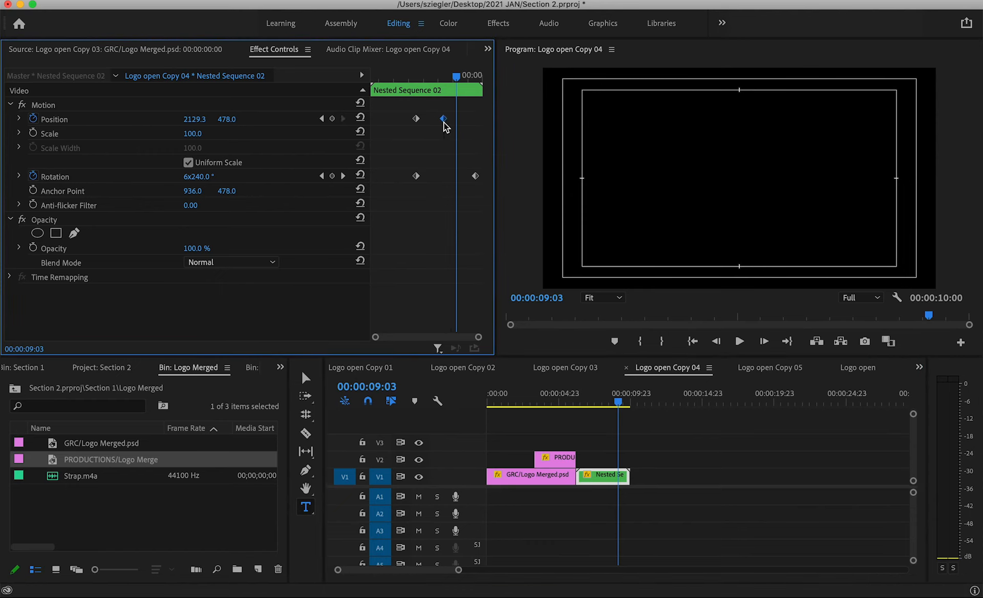
left_click(393, 77)
key("space")
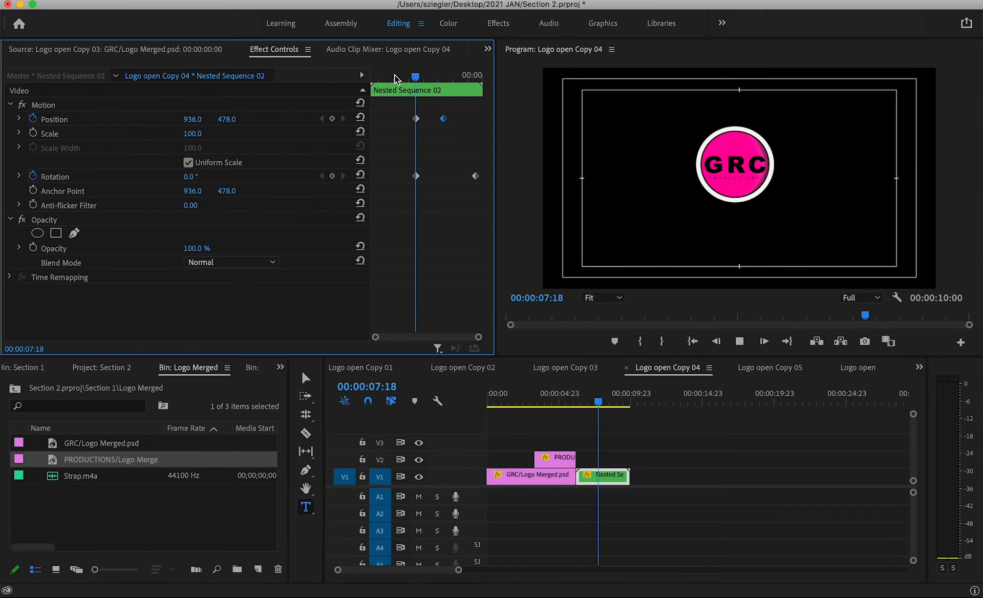
key("space")
Step: Shift the nested clip's end Position keyframe slightly earlier to 00:00:08:13 and replay the roll-out
left_click_drag(443, 119, 441, 121)
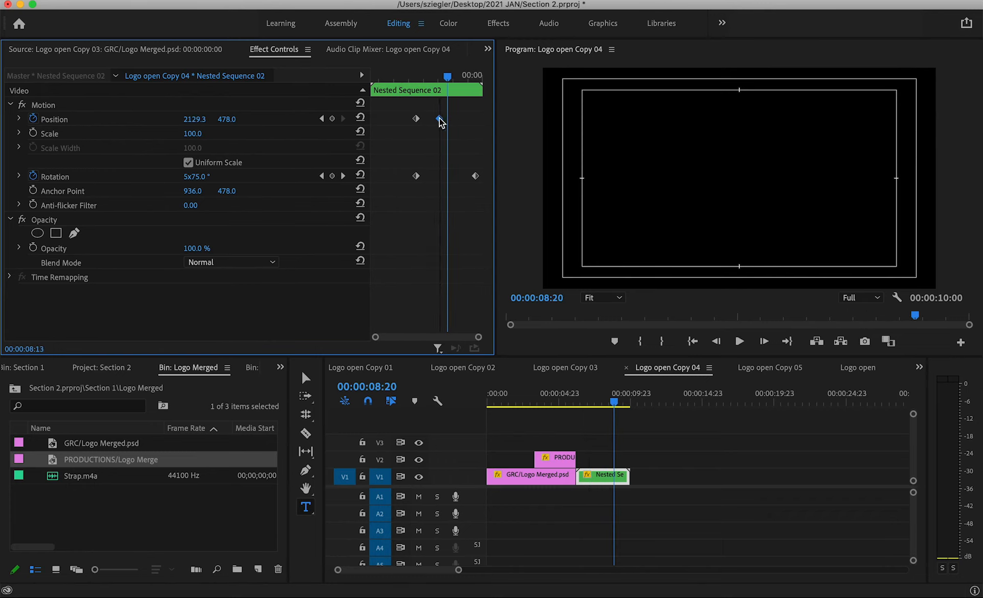
left_click(391, 76)
key("space")
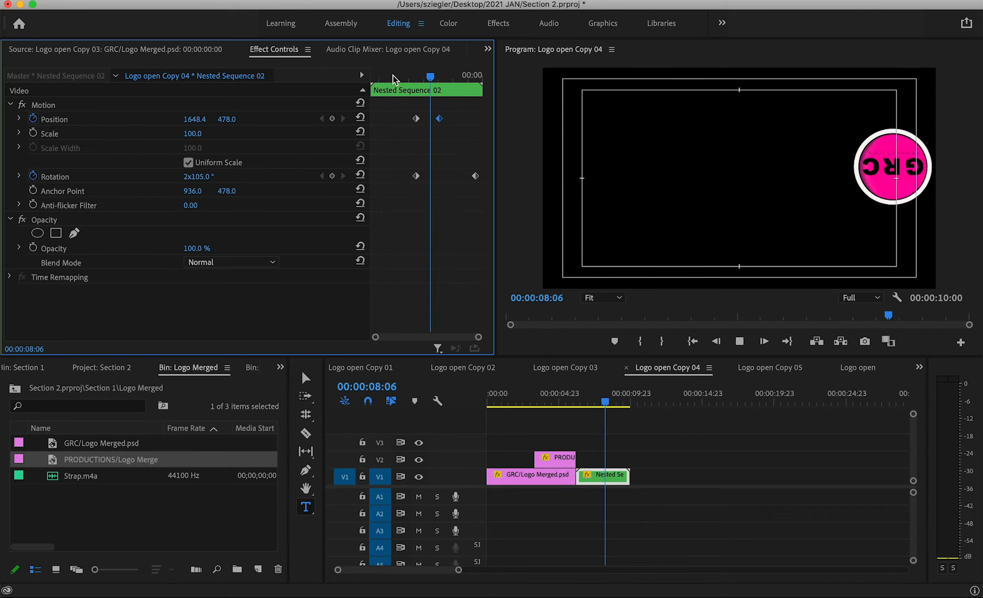
key("space")
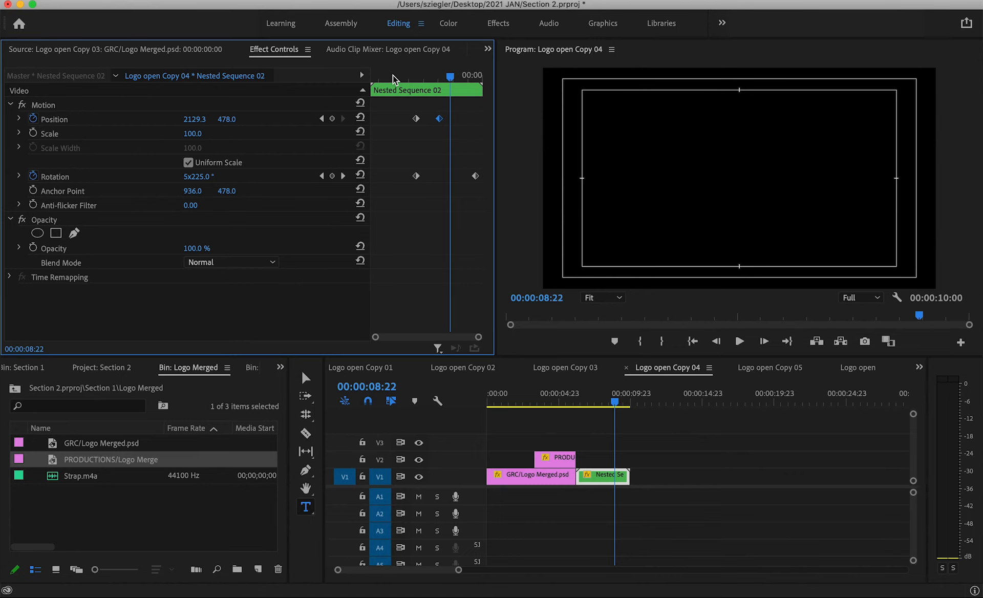
Step: Play the whole Logo open Copy 04 sequence from its beginning to review the complete animation
left_click(494, 404)
left_click(487, 403)
key("space")
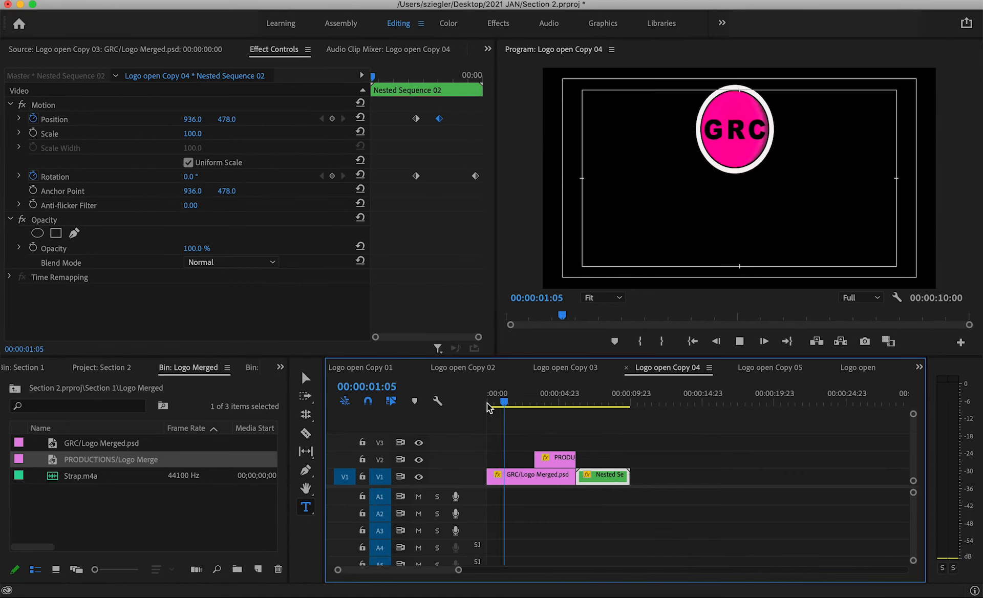